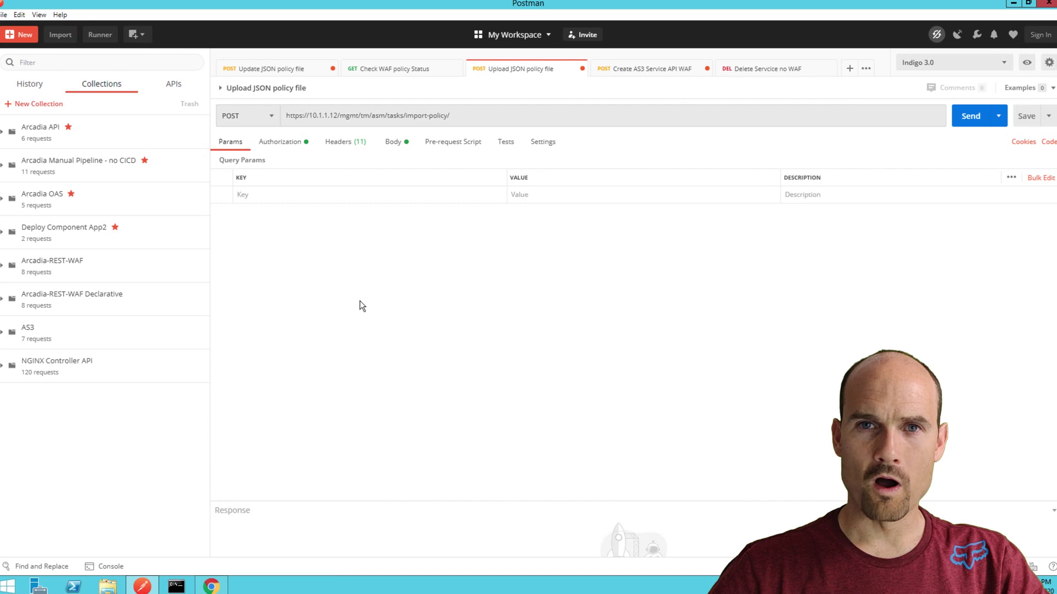
- Review policy-api.json in GitLab, then view its linked Arcadia-OAS3 OpenAPI spec in SwaggerHub
{"action": "left_click", "coordinate": [212, 585]}
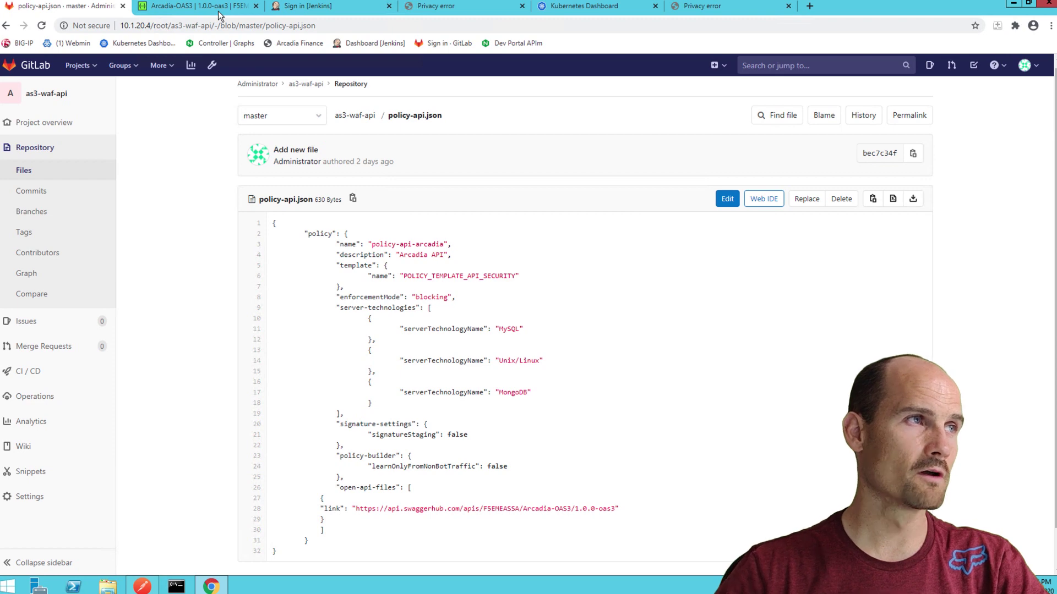
{"action": "left_click", "coordinate": [233, 14]}
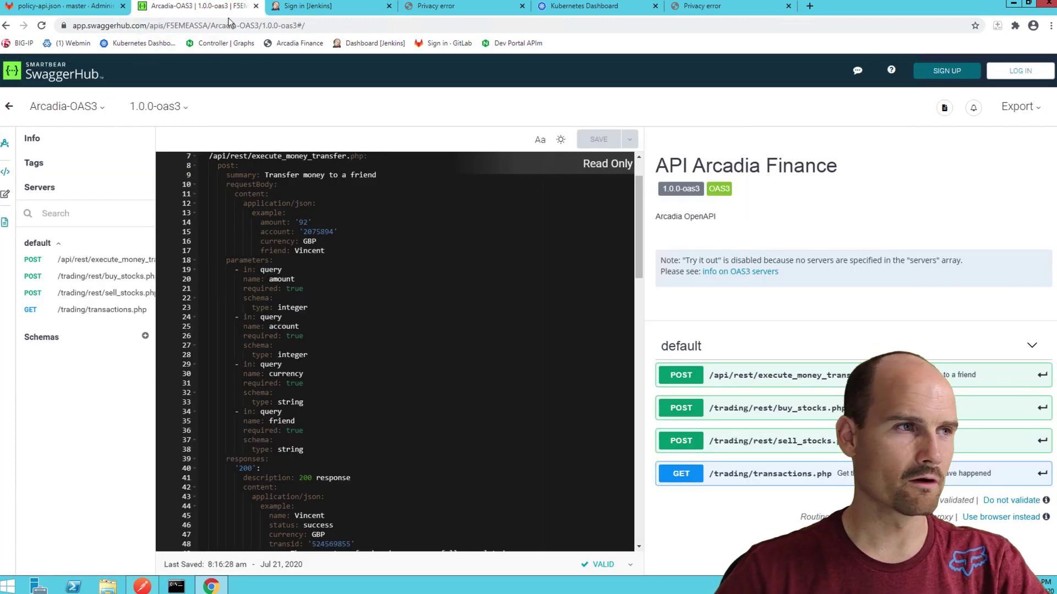
- Expand POST /trading/rest/buy_stocks.php and review its five required query parameters and 200 response
{"action": "left_click", "coordinate": [304, 241]}
{"action": "scroll", "coordinate": [299, 246], "scroll_direction": "up", "scroll_amount": 2}
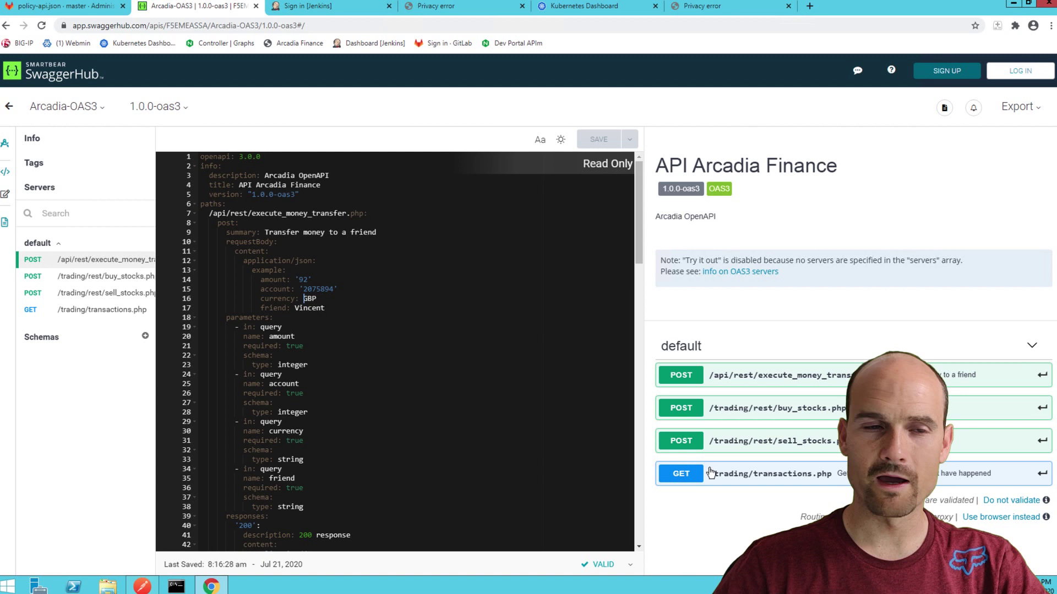
{"action": "left_click", "coordinate": [707, 415]}
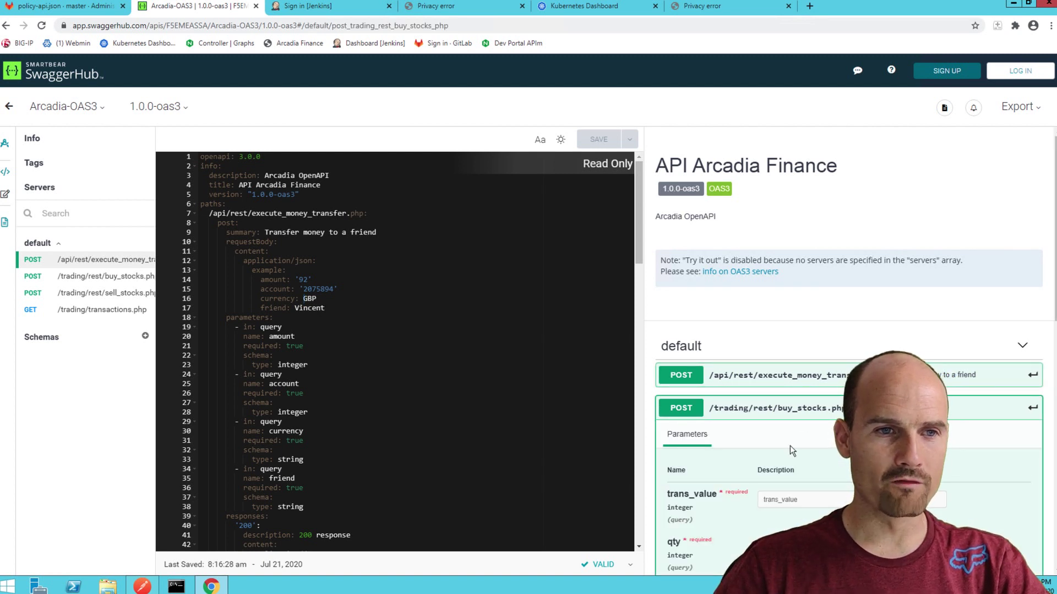
{"action": "scroll", "coordinate": [803, 435], "scroll_direction": "down", "scroll_amount": 2}
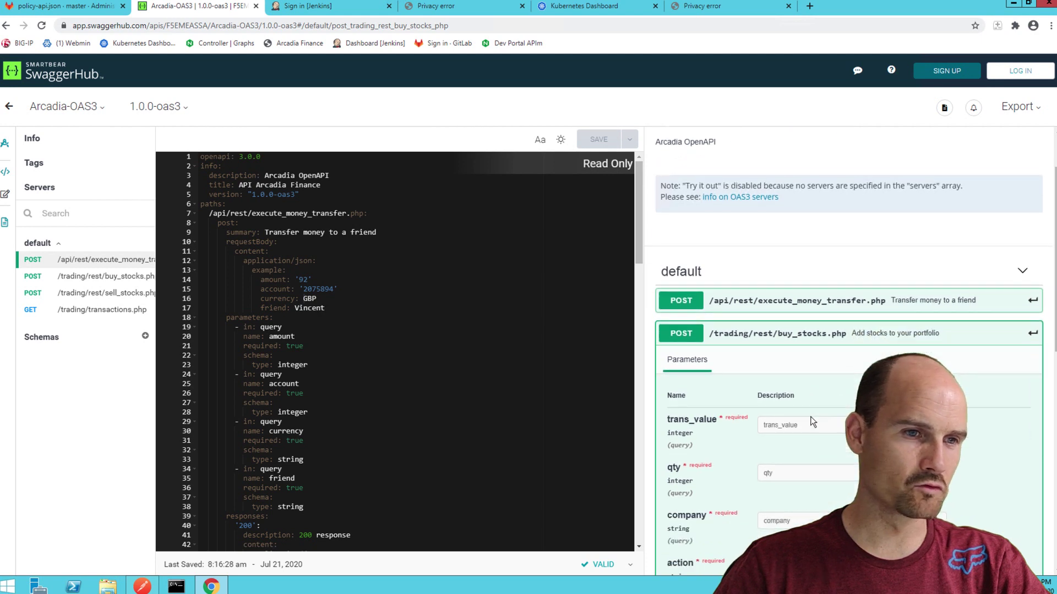
{"action": "scroll", "coordinate": [809, 421], "scroll_direction": "down", "scroll_amount": 2}
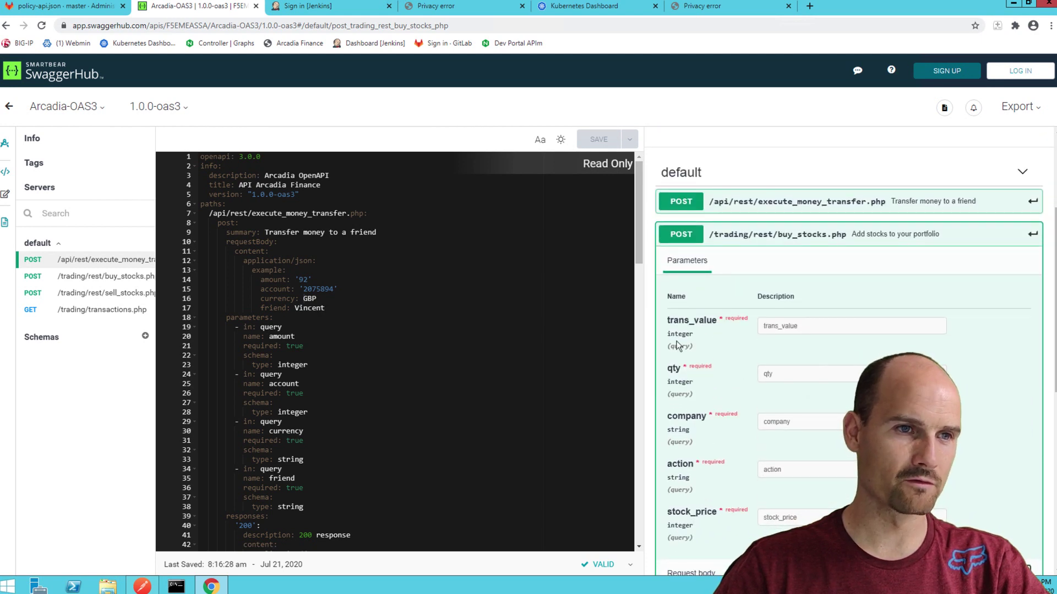
{"action": "scroll", "coordinate": [689, 441], "scroll_direction": "down", "scroll_amount": 1}
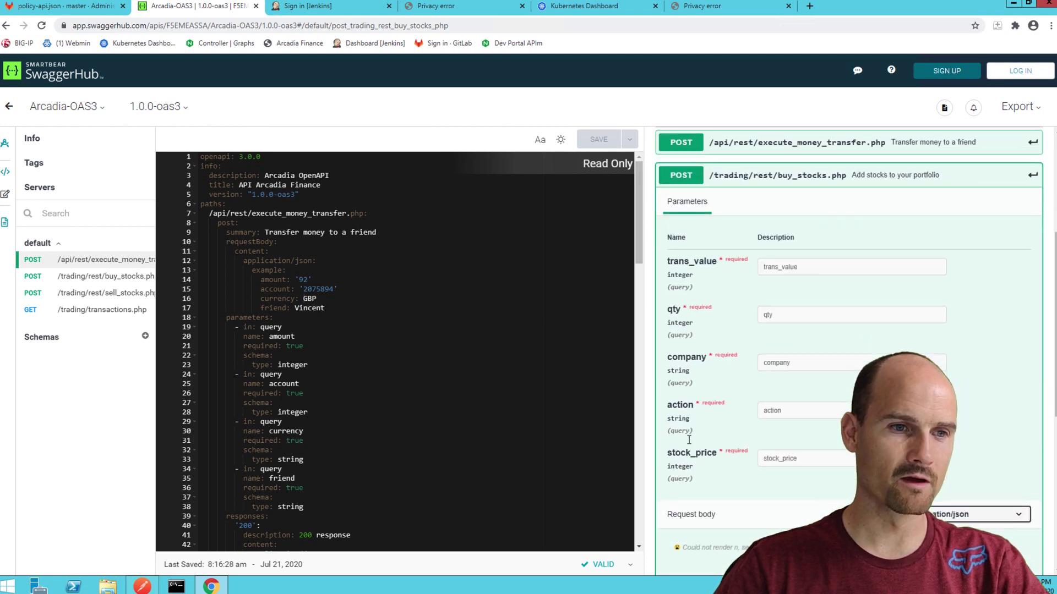
{"action": "scroll", "coordinate": [688, 440], "scroll_direction": "down", "scroll_amount": 1}
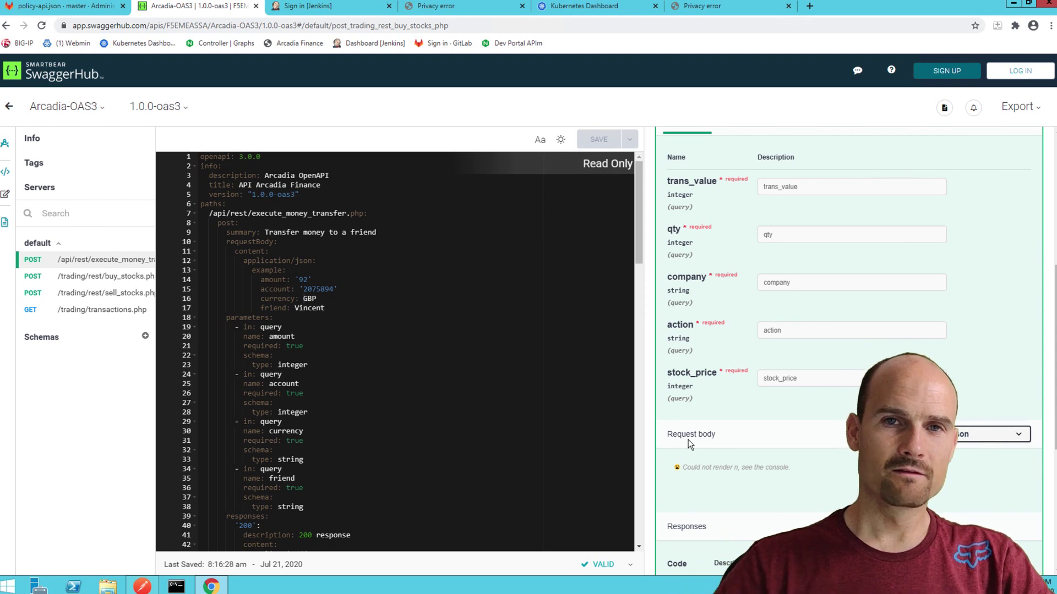
{"action": "scroll", "coordinate": [689, 443], "scroll_direction": "down", "scroll_amount": 2}
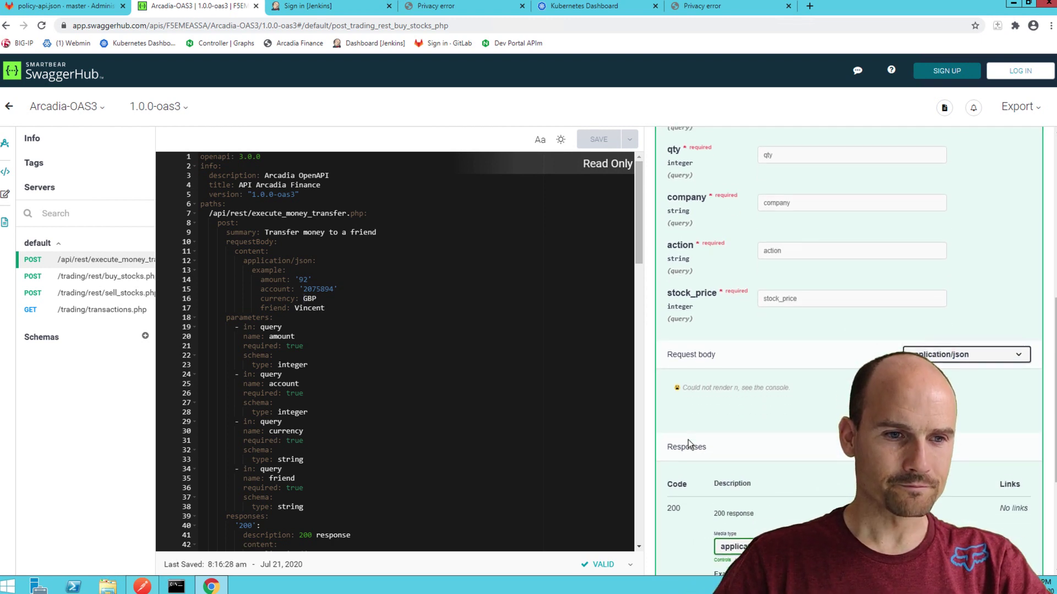
{"action": "scroll", "coordinate": [688, 440], "scroll_direction": "down", "scroll_amount": 1}
{"action": "scroll", "coordinate": [692, 448], "scroll_direction": "down", "scroll_amount": 1}
{"action": "scroll", "coordinate": [692, 448], "scroll_direction": "down", "scroll_amount": 2}
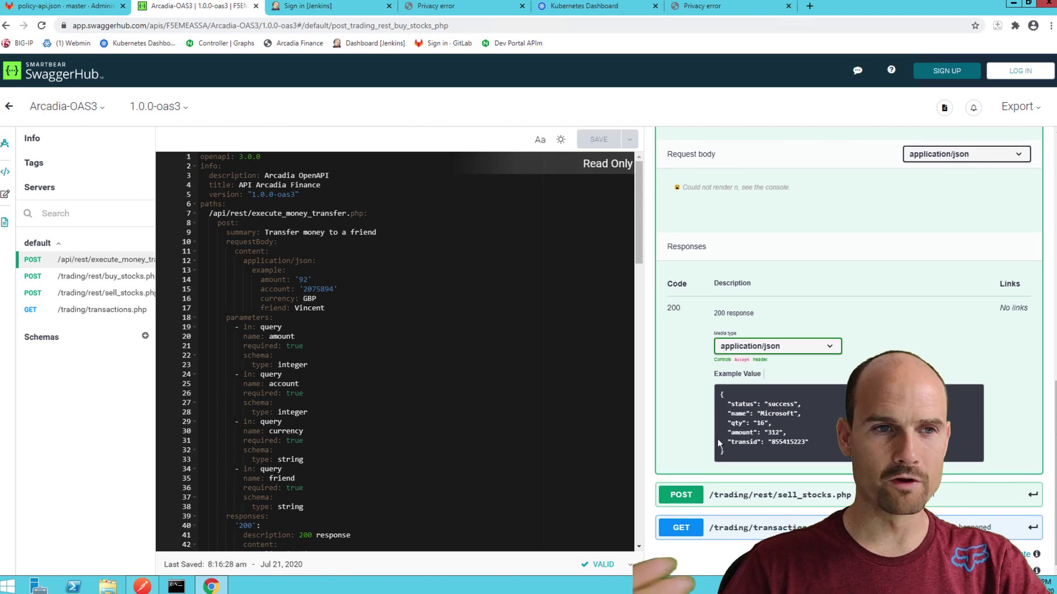
{"action": "scroll", "coordinate": [685, 441], "scroll_direction": "up", "scroll_amount": 1}
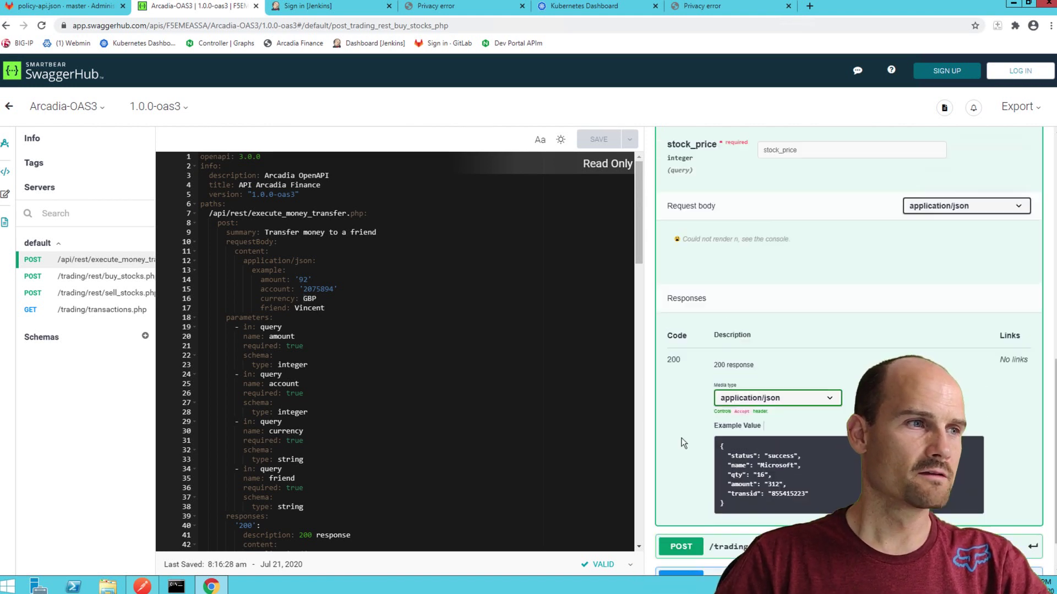
{"action": "scroll", "coordinate": [684, 443], "scroll_direction": "up", "scroll_amount": 5}
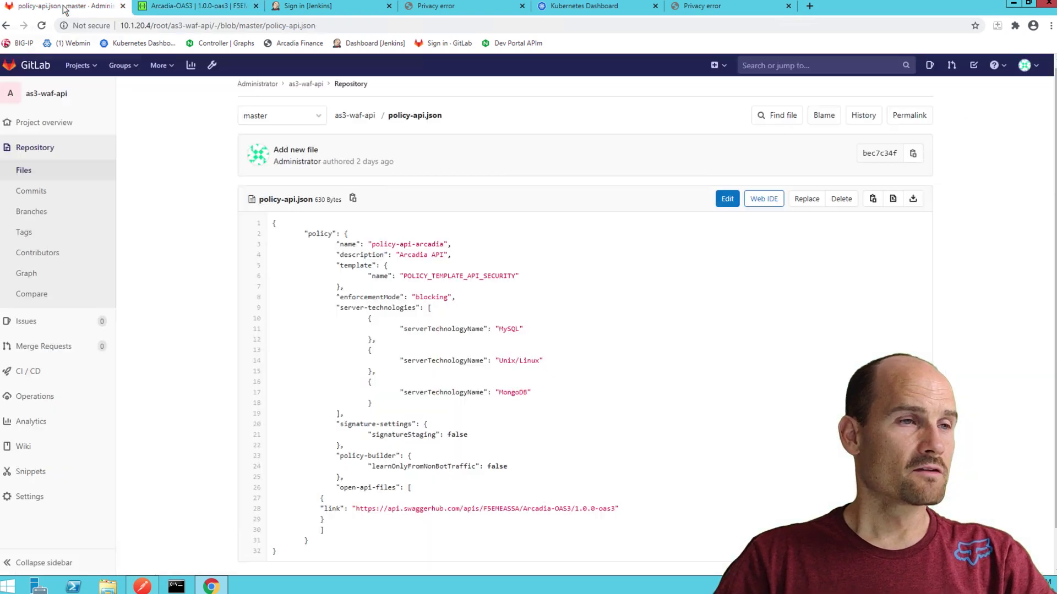
- Return to GitLab's policy-api.json, whose open-api-files entry links the SwaggerHub spec
{"action": "left_click", "coordinate": [66, 6]}
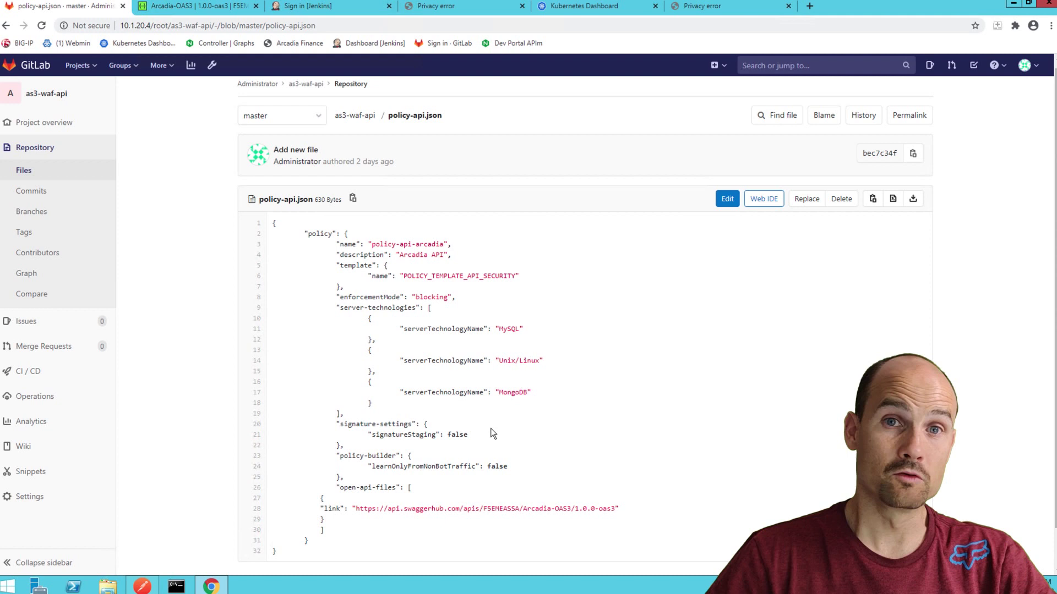
- Send Arcadia-REST-WAF Declarative's Upload JSON policy file request, whose body links the GitLab policy-api.json
{"action": "left_click", "coordinate": [151, 582]}
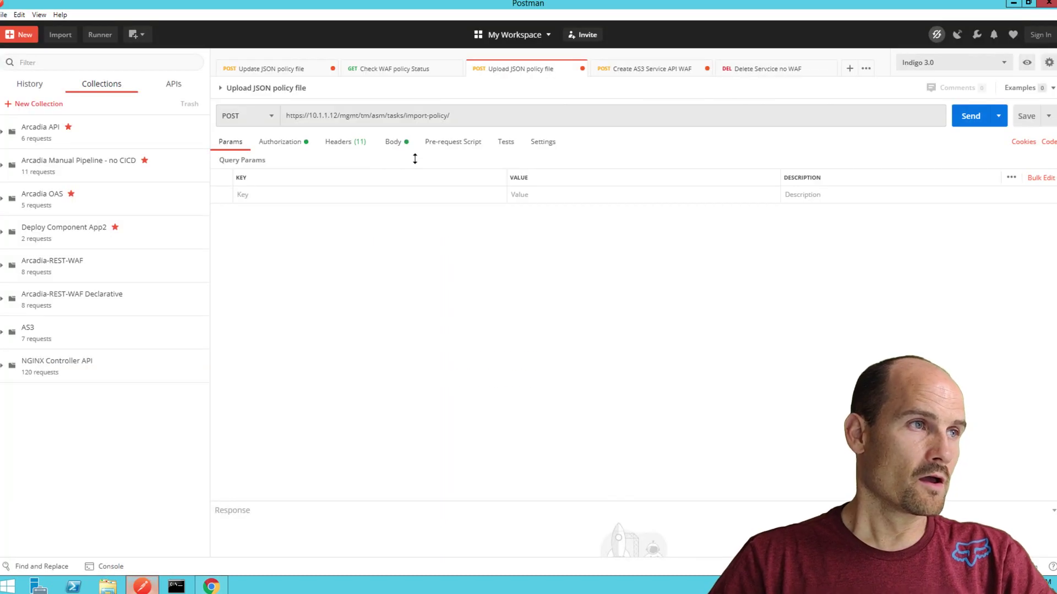
{"action": "mouse_move", "coordinate": [72, 299]}
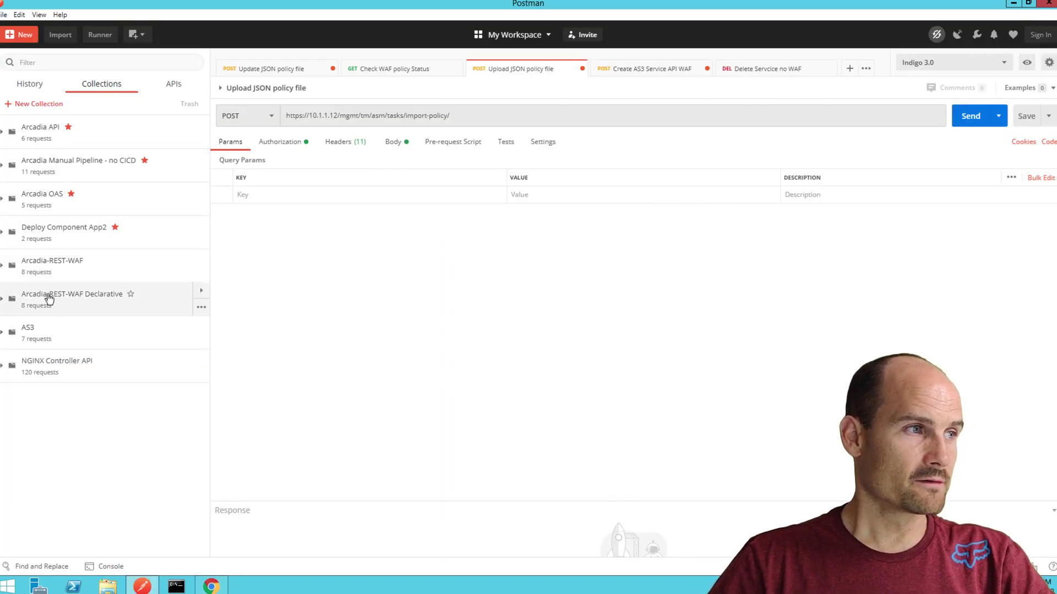
{"action": "left_click", "coordinate": [56, 312]}
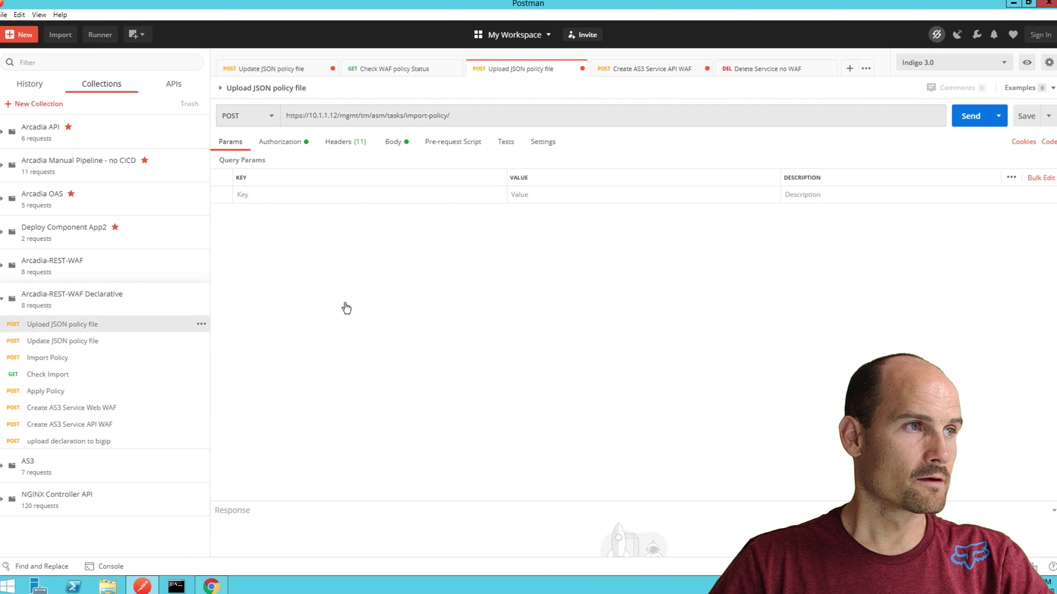
{"action": "left_click", "coordinate": [392, 143]}
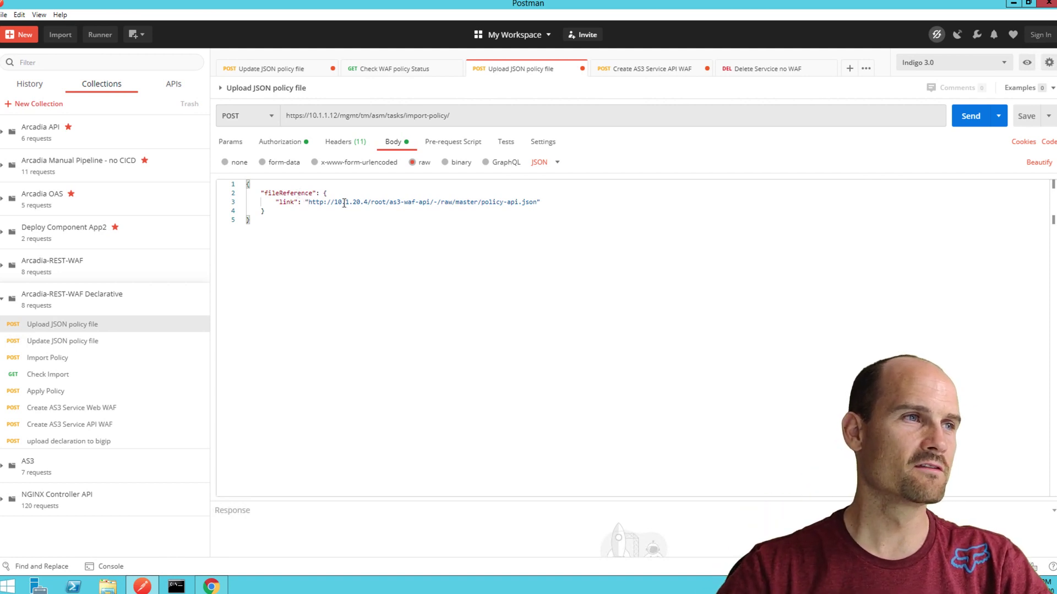
{"action": "left_click_drag", "start_coordinate": [309, 203], "coordinate": [534, 203]}
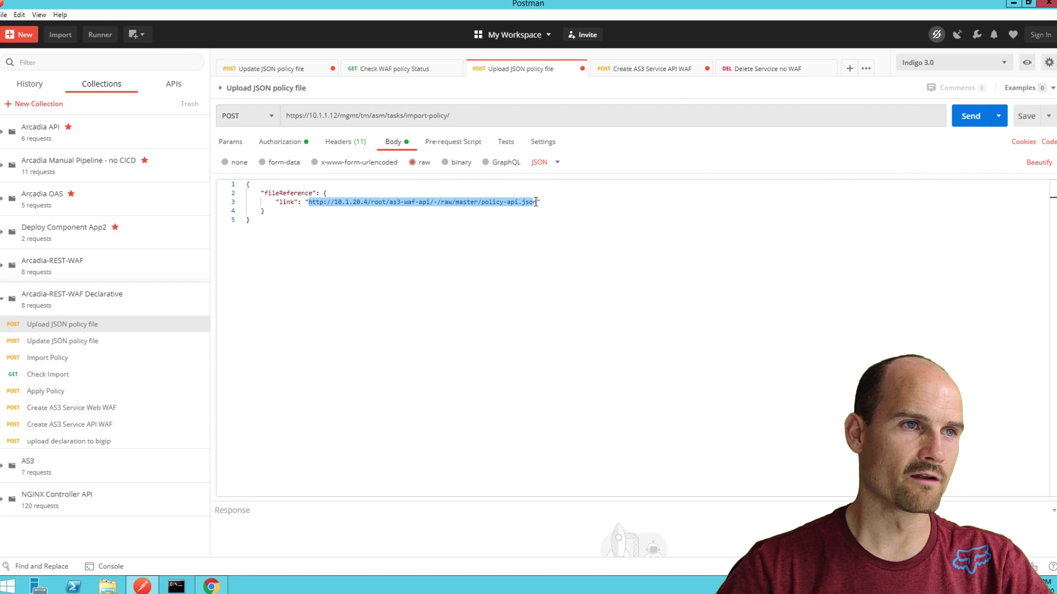
{"action": "key", "text": "Down"}
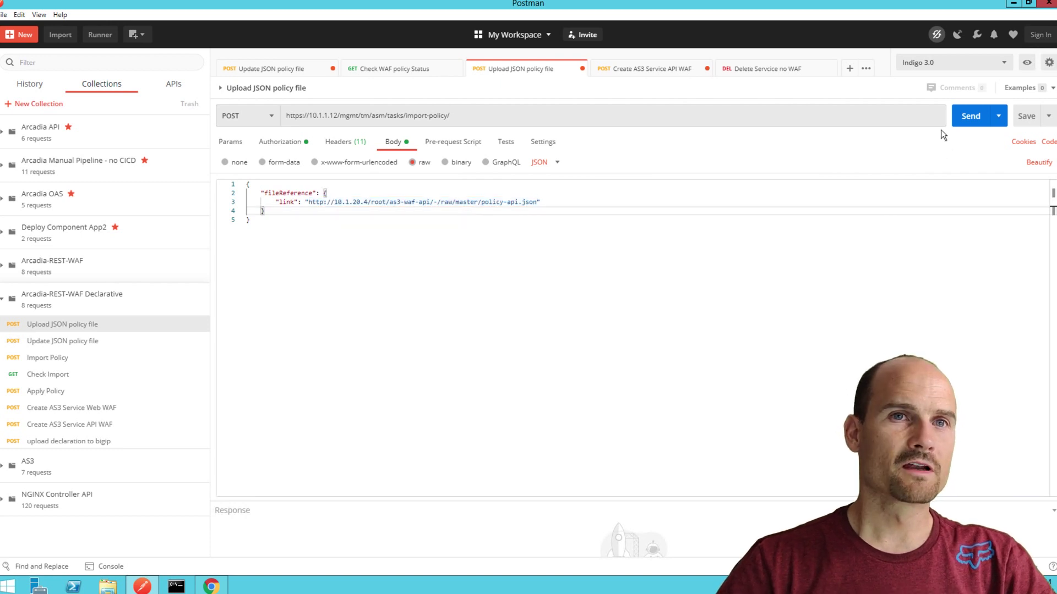
{"action": "left_click", "coordinate": [964, 116]}
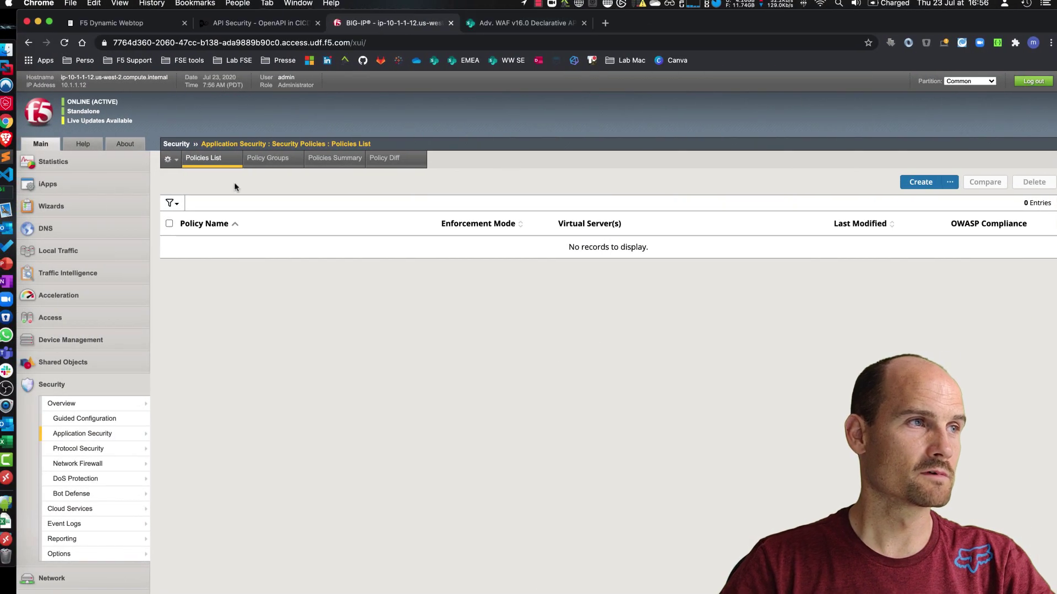
- Refresh BIG-IP's Policies List and review policy-api-arcadia's Blocking mode and API Security settings
{"action": "left_click", "coordinate": [213, 164]}
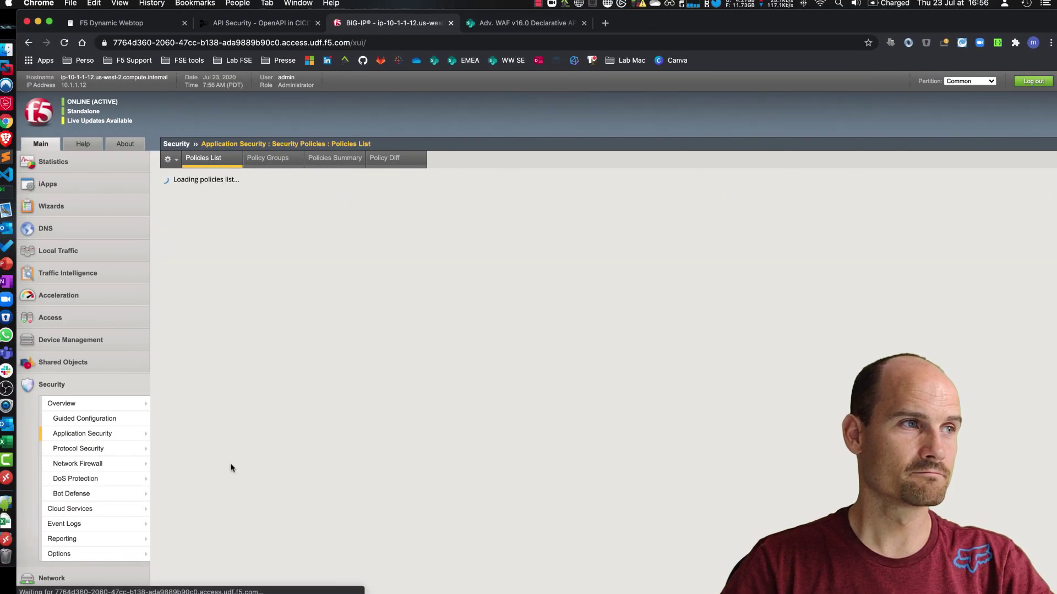
{"action": "left_click", "coordinate": [223, 248]}
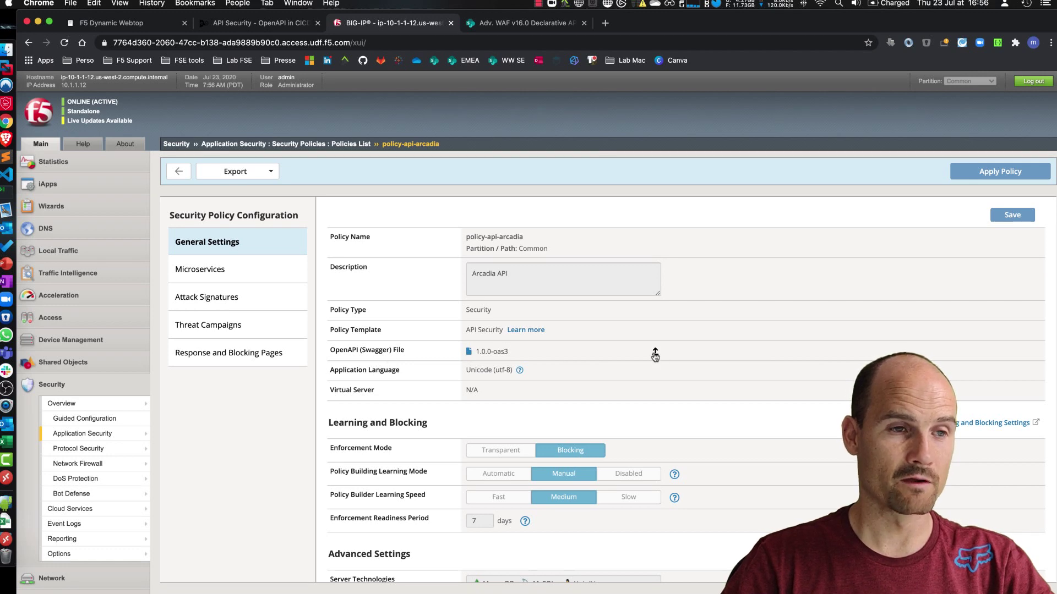
{"action": "scroll", "coordinate": [458, 365], "scroll_direction": "down", "scroll_amount": 3}
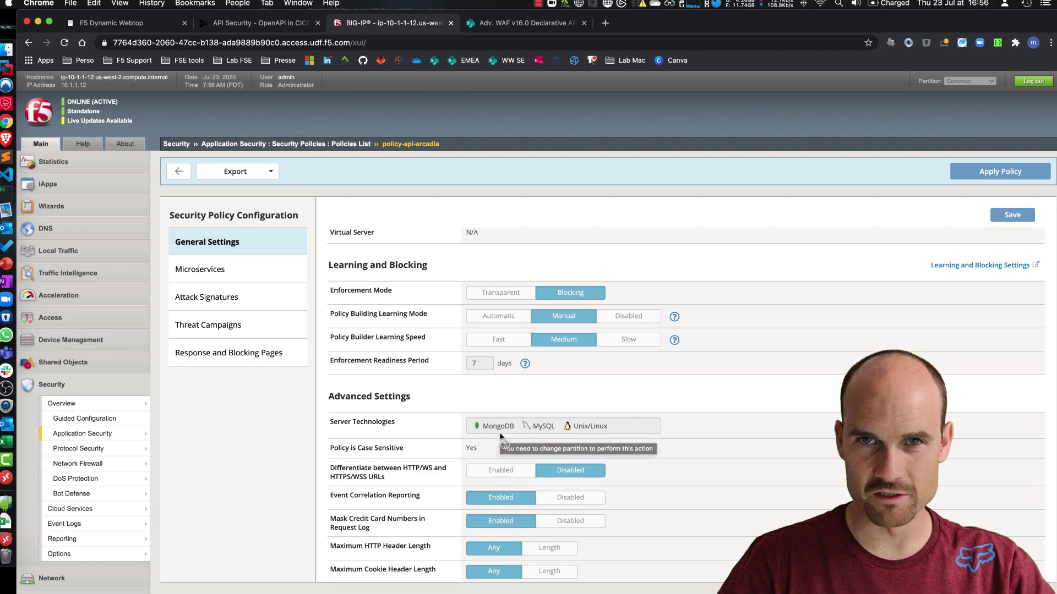
{"action": "scroll", "coordinate": [534, 390], "scroll_direction": "up", "scroll_amount": 3}
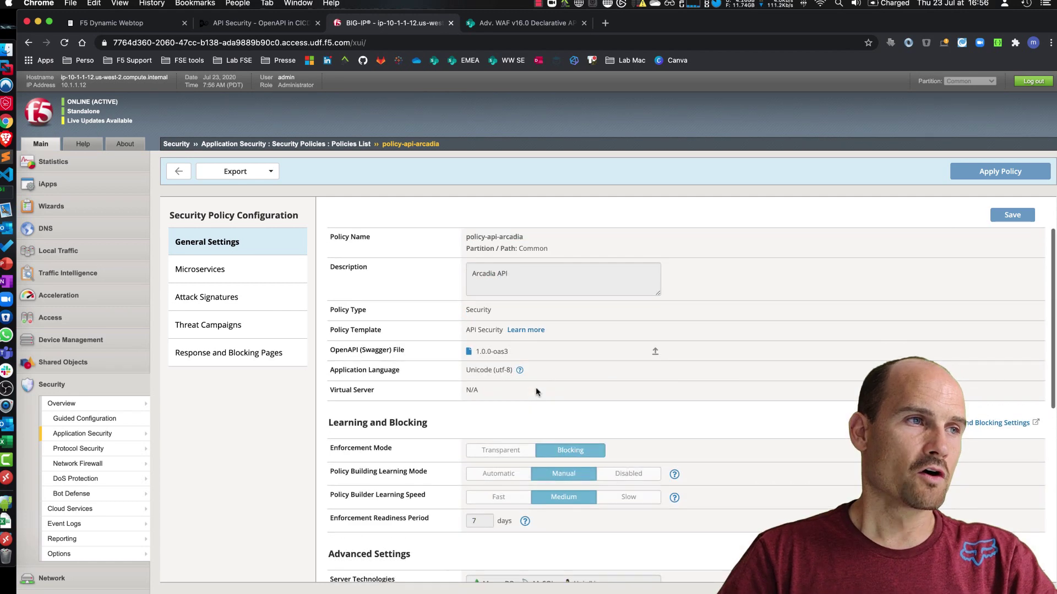
{"action": "left_click", "coordinate": [178, 173]}
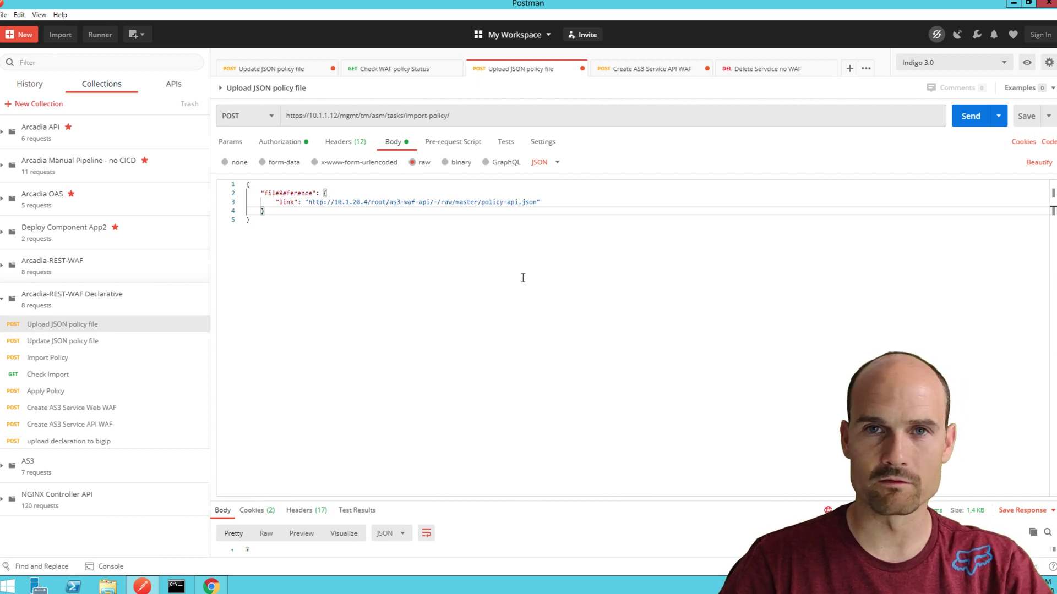
- Send the Update JSON policy file request targeting /Common/policy-api-arcadia
{"action": "left_click", "coordinate": [80, 341]}
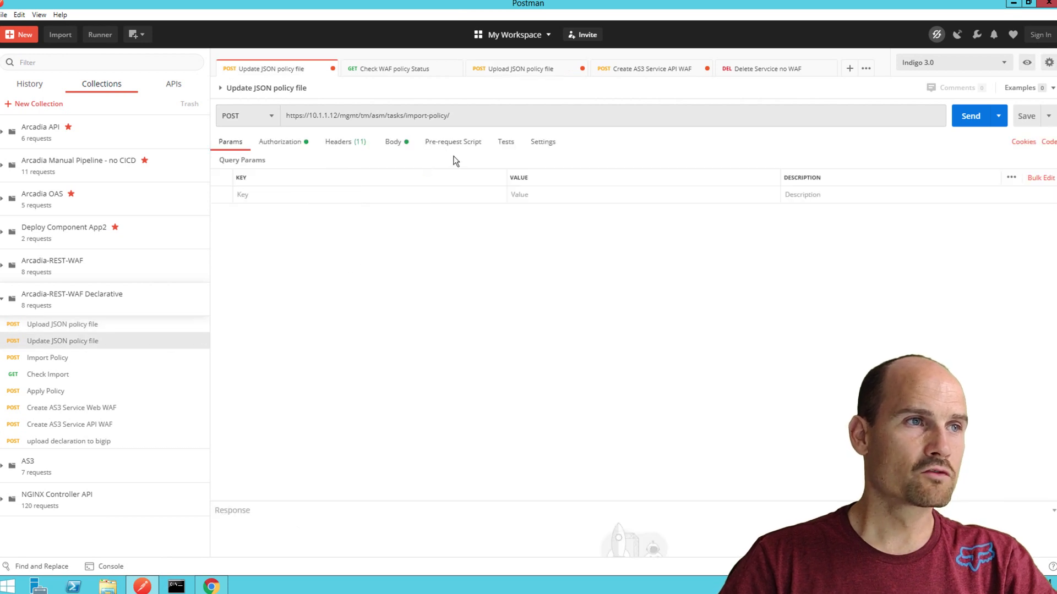
{"action": "left_click", "coordinate": [394, 142]}
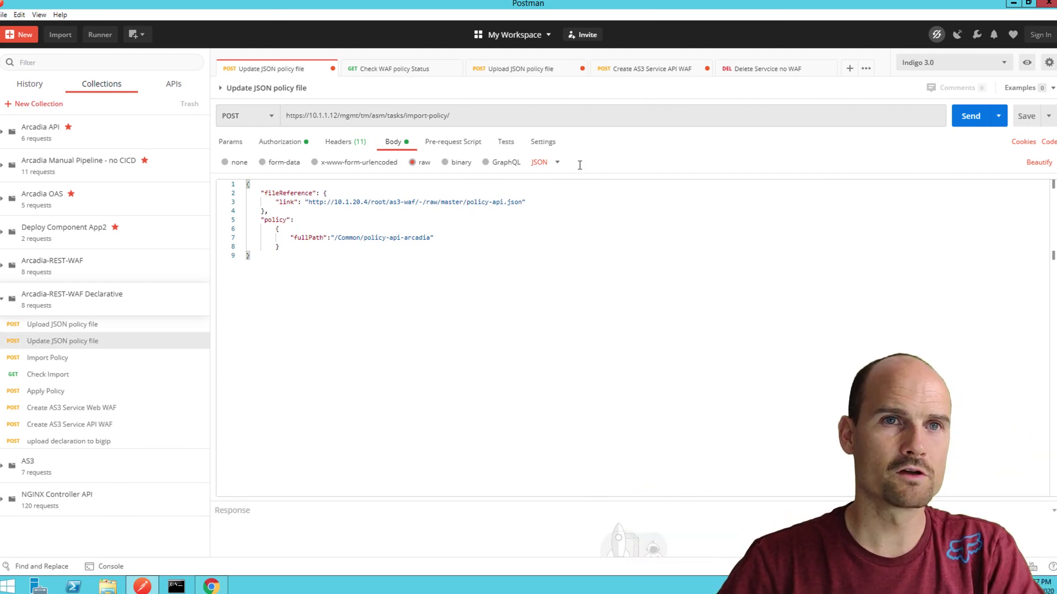
{"action": "left_click", "coordinate": [965, 126]}
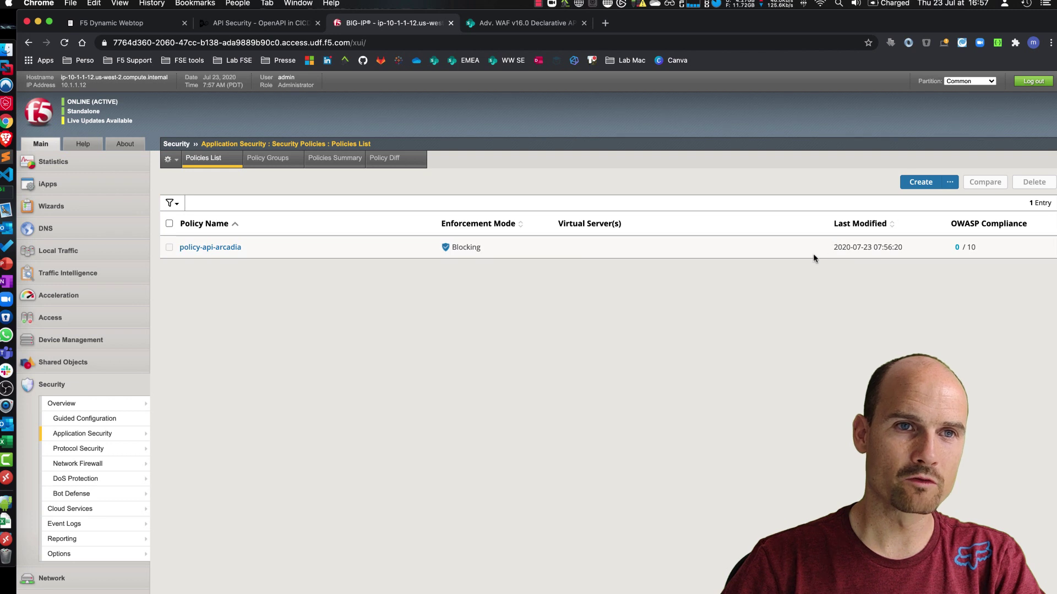
- Reload BIG-IP's Policies List, showing policy-api-arcadia modified at 07:57:19 with unapplied changes
{"action": "left_click", "coordinate": [219, 161]}
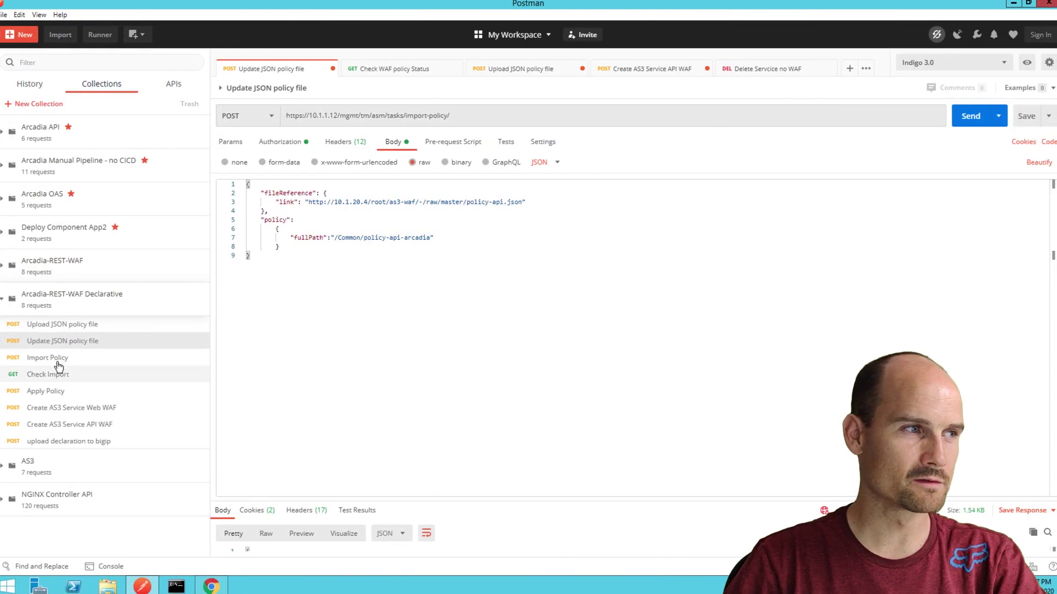
- Bring up Postman's Apply Policy request for the apply-policy endpoint, then return to BIG-IP
{"action": "left_click", "coordinate": [51, 397]}
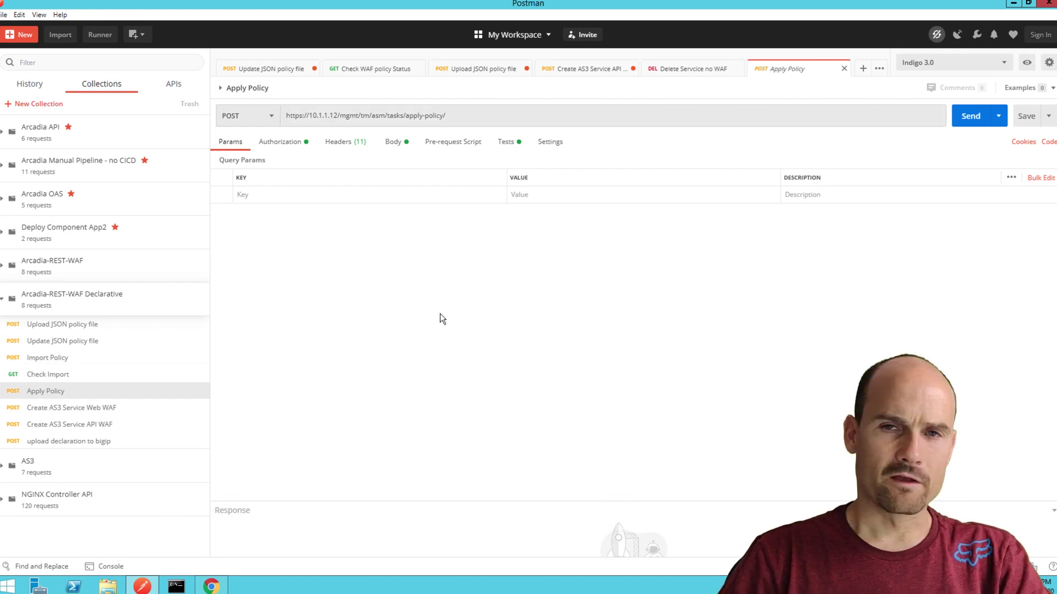
{"action": "key", "text": "ctrl+Left"}
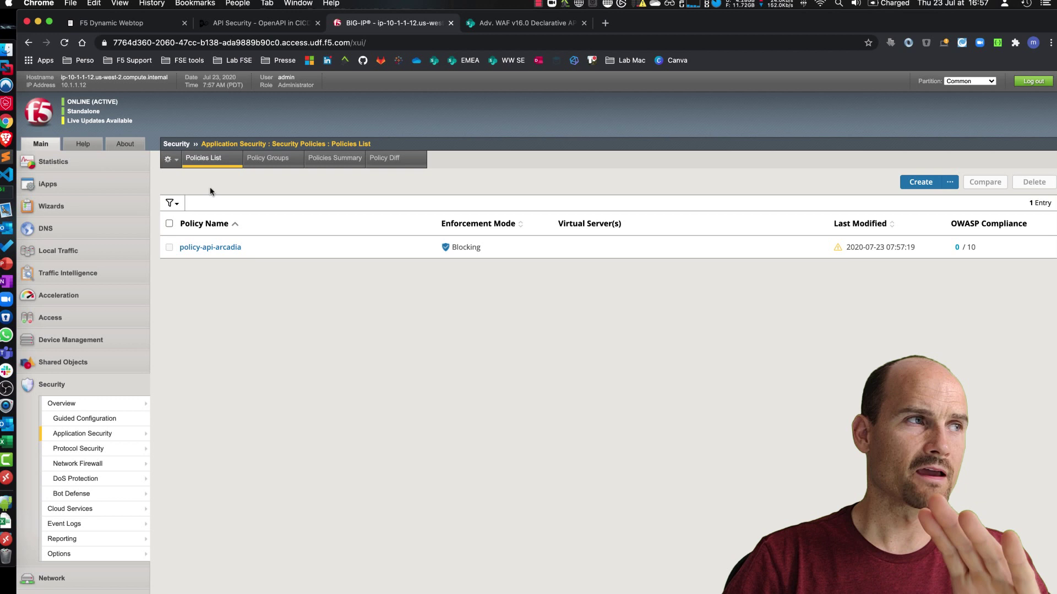
- Refresh BIG-IP's Policies List, which now shows no policies
{"action": "left_click", "coordinate": [209, 165]}
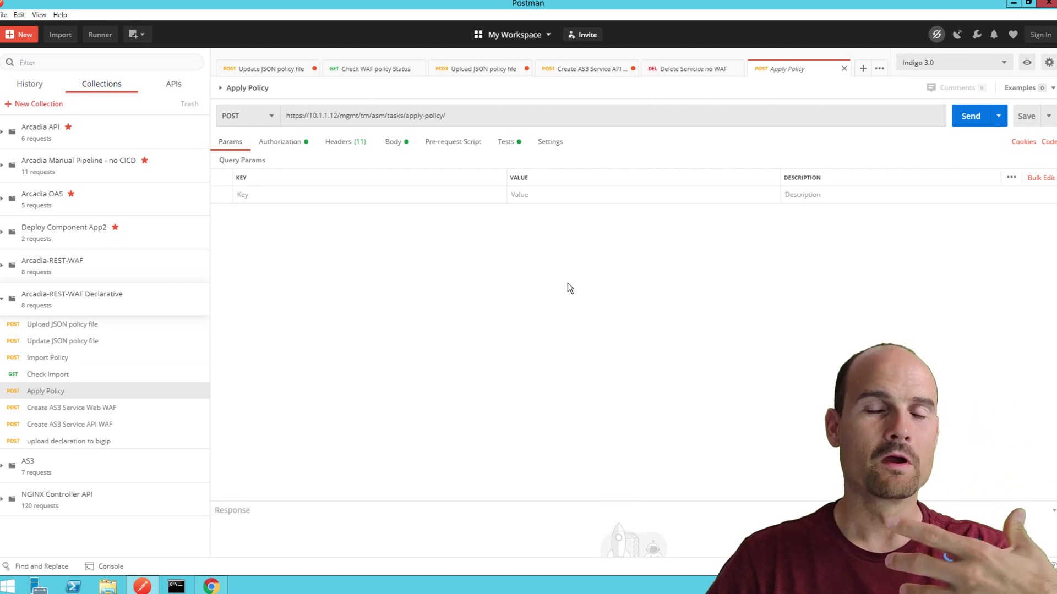
- Review the Create AS3 Service API WAF body: VS_API on 10.1.10.27 and its WAF_Policy block
{"action": "left_click", "coordinate": [70, 425]}
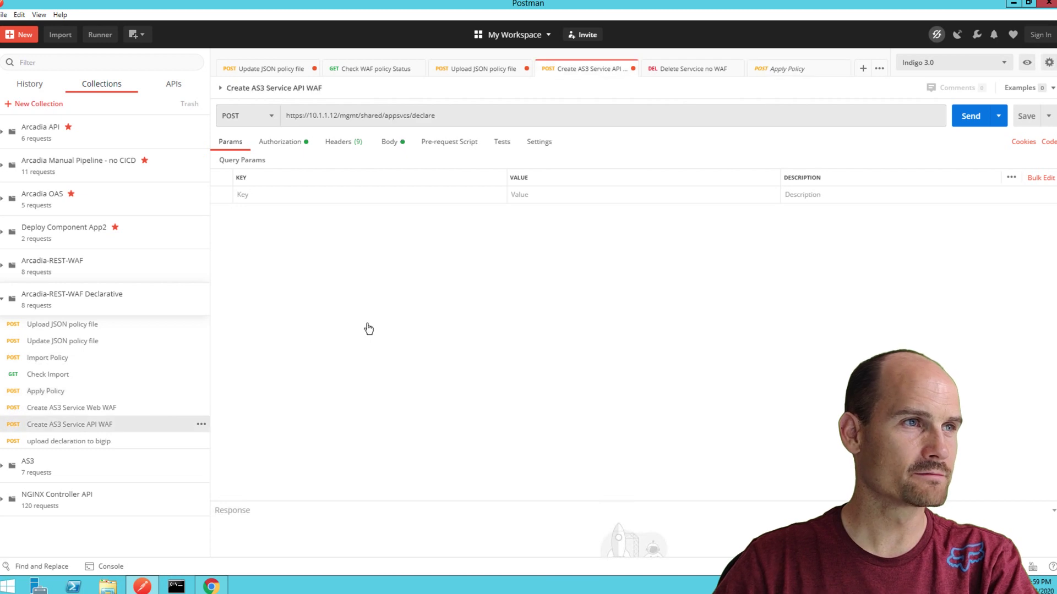
{"action": "left_click", "coordinate": [389, 142]}
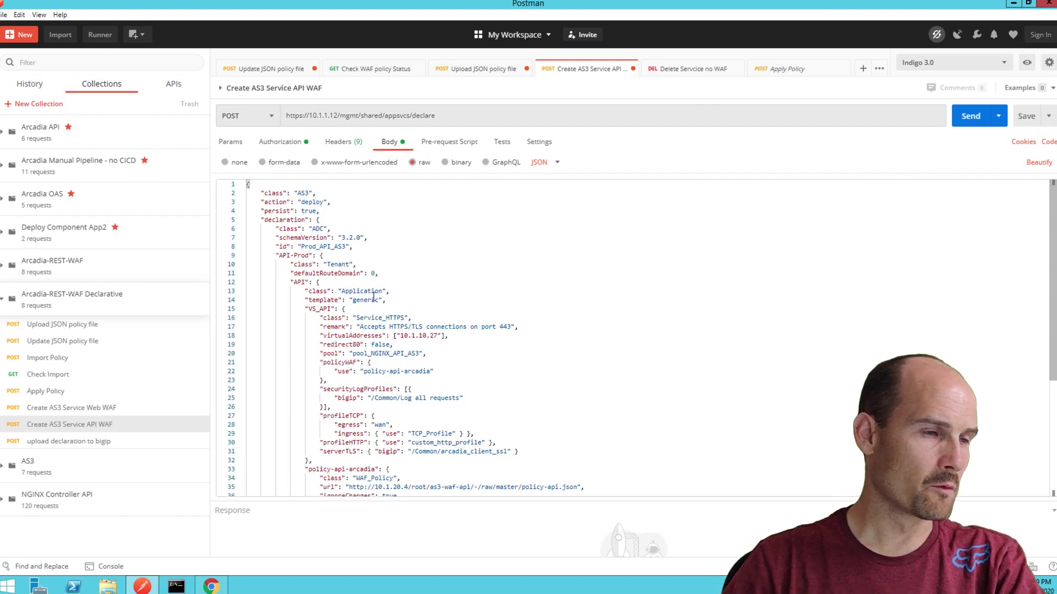
{"action": "double_click", "coordinate": [421, 336]}
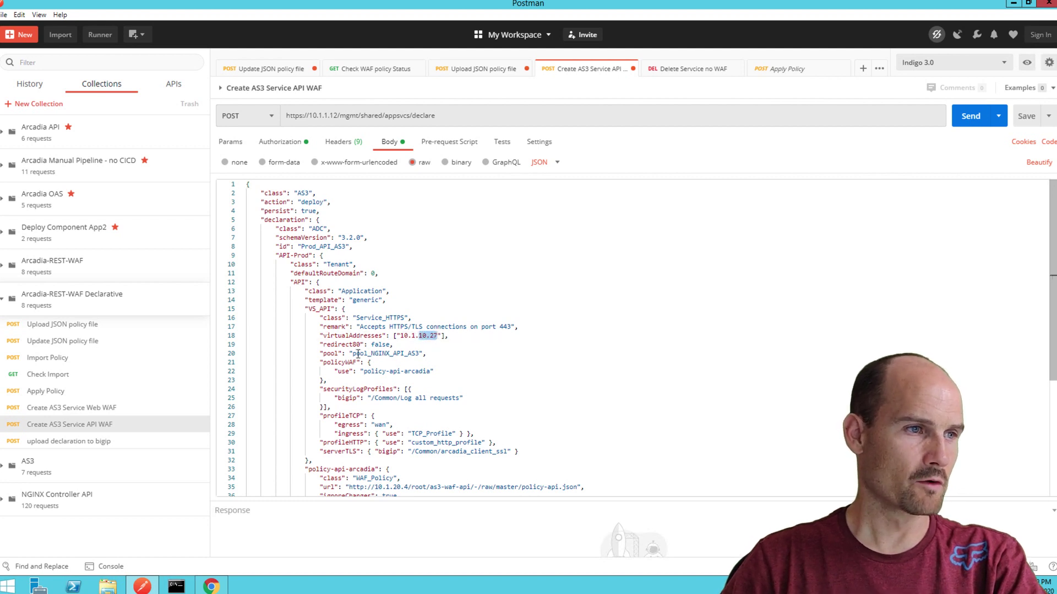
{"action": "scroll", "coordinate": [394, 350], "scroll_direction": "down", "scroll_amount": 2}
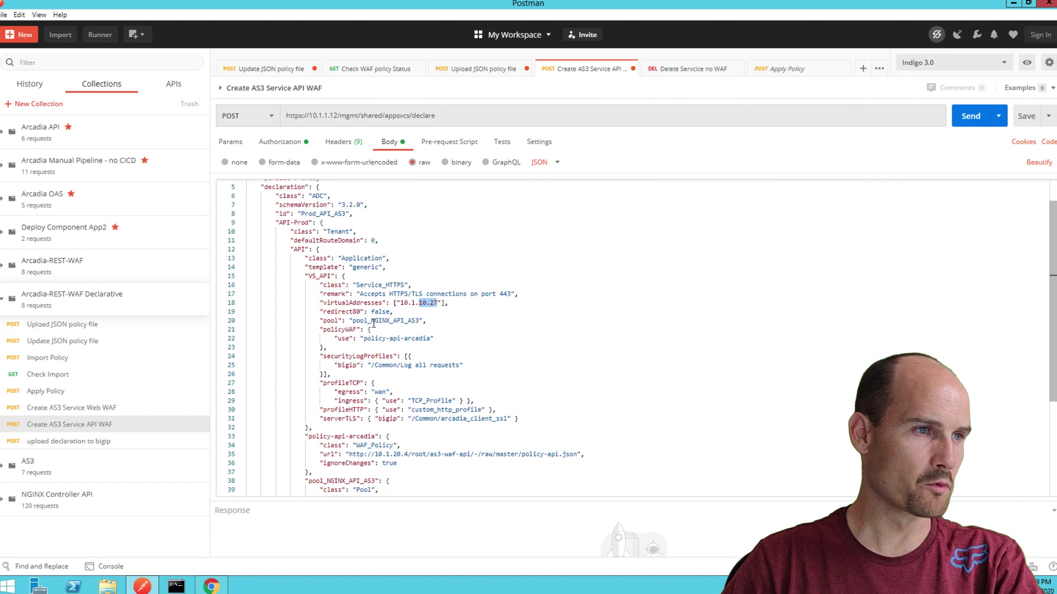
{"action": "scroll", "coordinate": [376, 318], "scroll_direction": "down", "scroll_amount": 2}
{"action": "scroll", "coordinate": [376, 318], "scroll_direction": "down", "scroll_amount": 2}
{"action": "scroll", "coordinate": [376, 318], "scroll_direction": "down", "scroll_amount": 1}
{"action": "scroll", "coordinate": [376, 318], "scroll_direction": "down", "scroll_amount": 1}
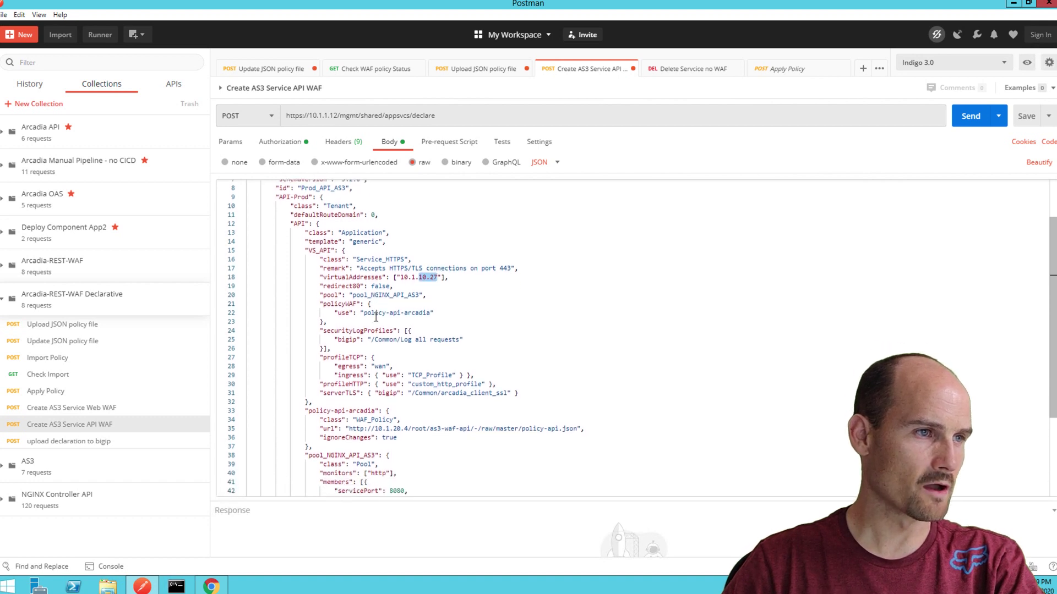
{"action": "scroll", "coordinate": [376, 318], "scroll_direction": "down", "scroll_amount": 3}
{"action": "scroll", "coordinate": [376, 317], "scroll_direction": "down", "scroll_amount": 1}
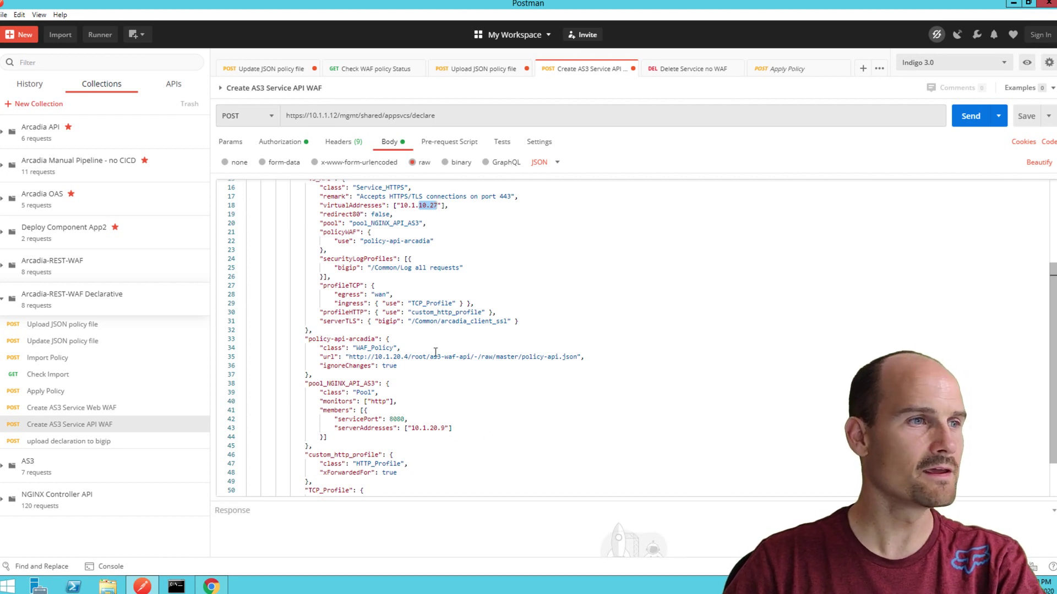
- Highlight VS_API's policyWAF and securityLogProfiles settings, then send the AS3 declaration
{"action": "left_click_drag", "start_coordinate": [312, 375], "coordinate": [305, 338]}
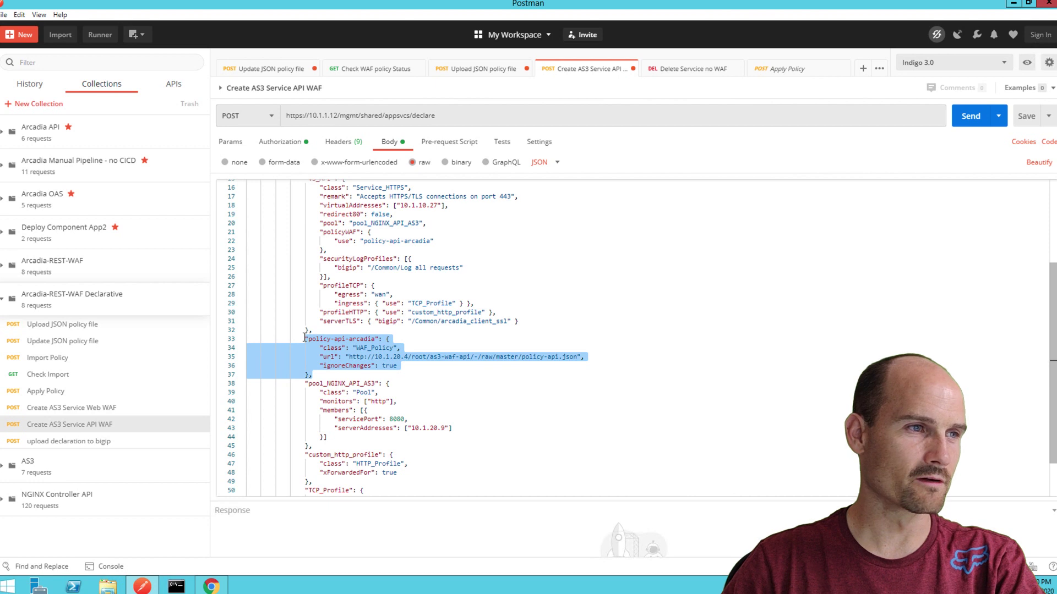
{"action": "left_click", "coordinate": [342, 374]}
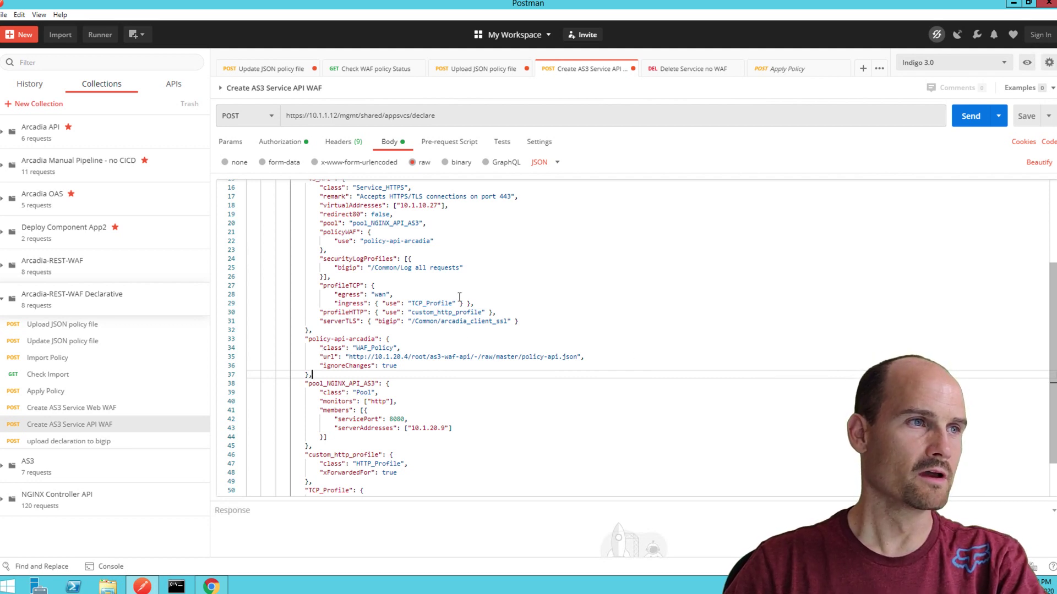
{"action": "scroll", "coordinate": [407, 347], "scroll_direction": "up", "scroll_amount": 1}
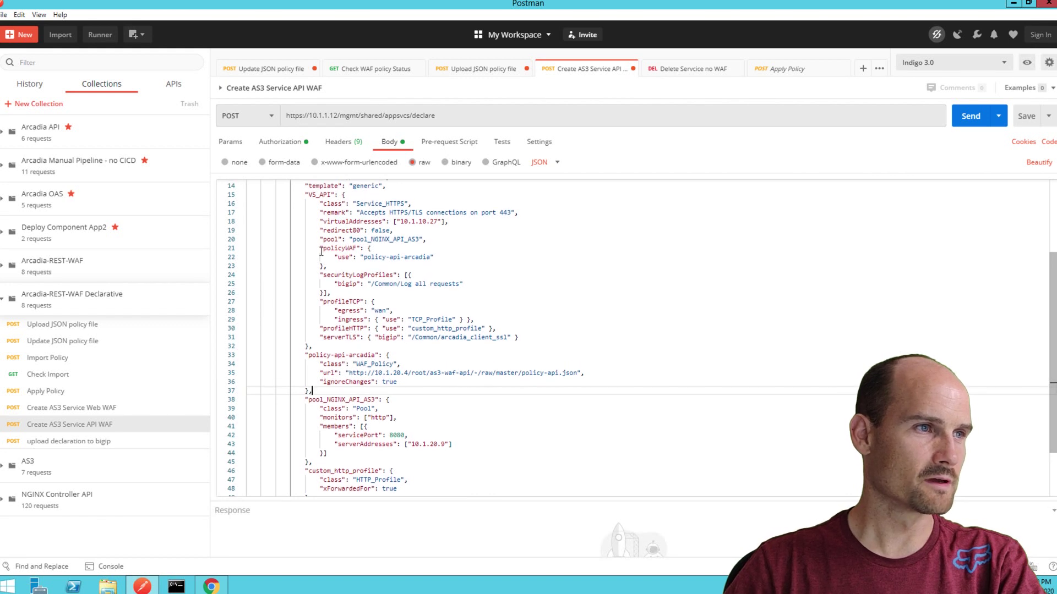
{"action": "left_click_drag", "start_coordinate": [320, 248], "coordinate": [343, 297]}
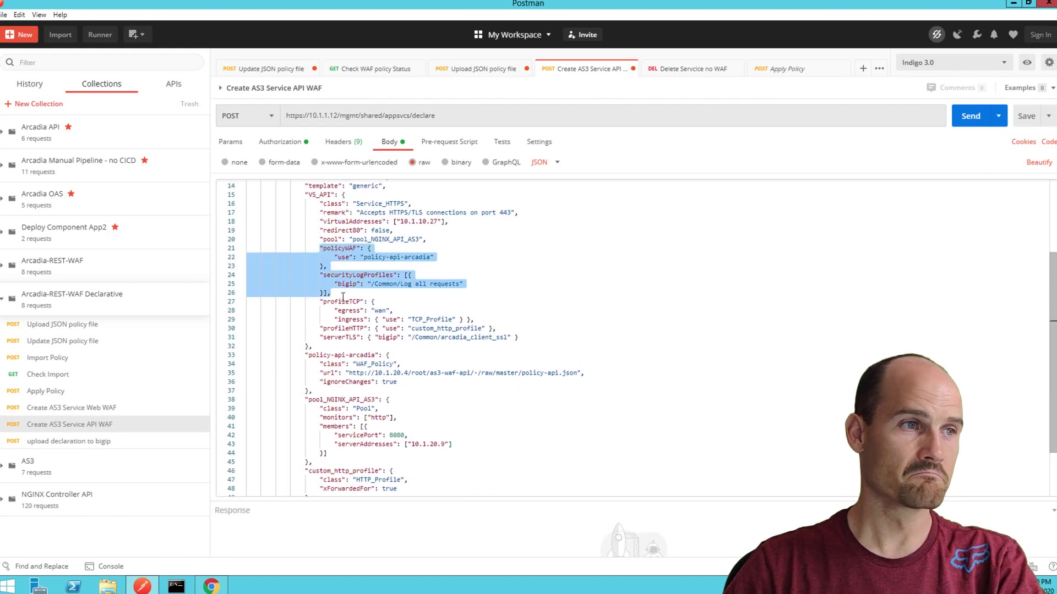
{"action": "left_click", "coordinate": [427, 319]}
{"action": "key", "text": "ctrl+Return"}
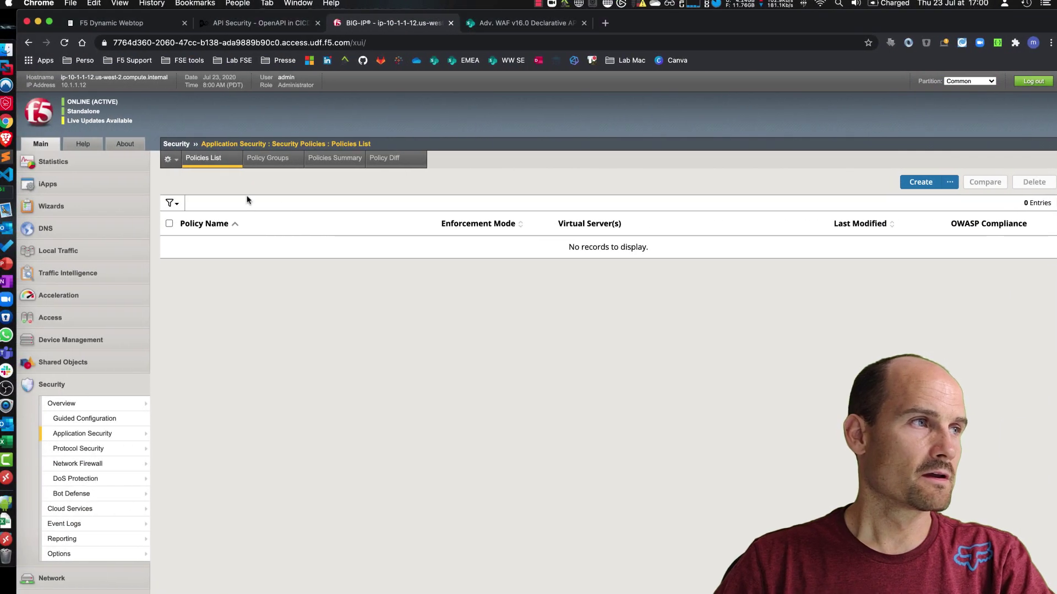
- Open VS_API from the API-Prod partition's virtual servers and view its Security Policies settings
{"action": "left_click", "coordinate": [77, 253]}
{"action": "left_click", "coordinate": [87, 285]}
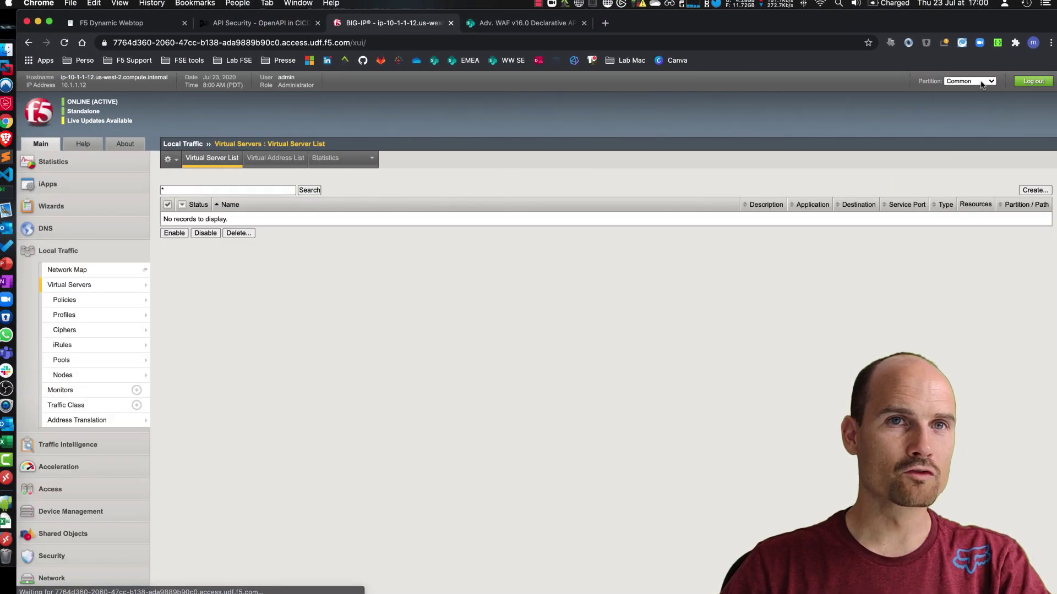
{"action": "left_click", "coordinate": [972, 82]}
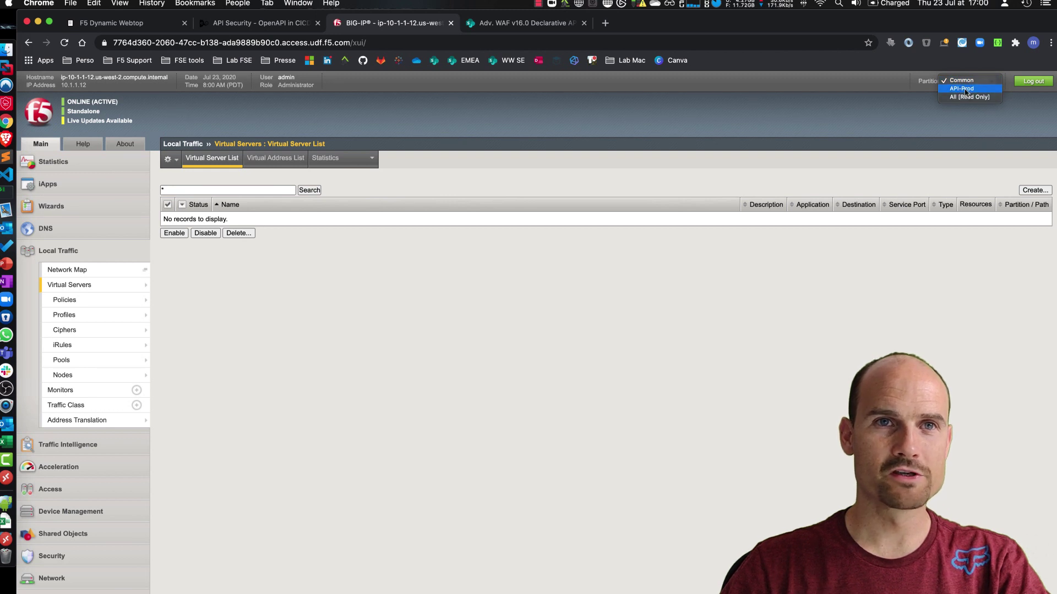
{"action": "left_click", "coordinate": [966, 88]}
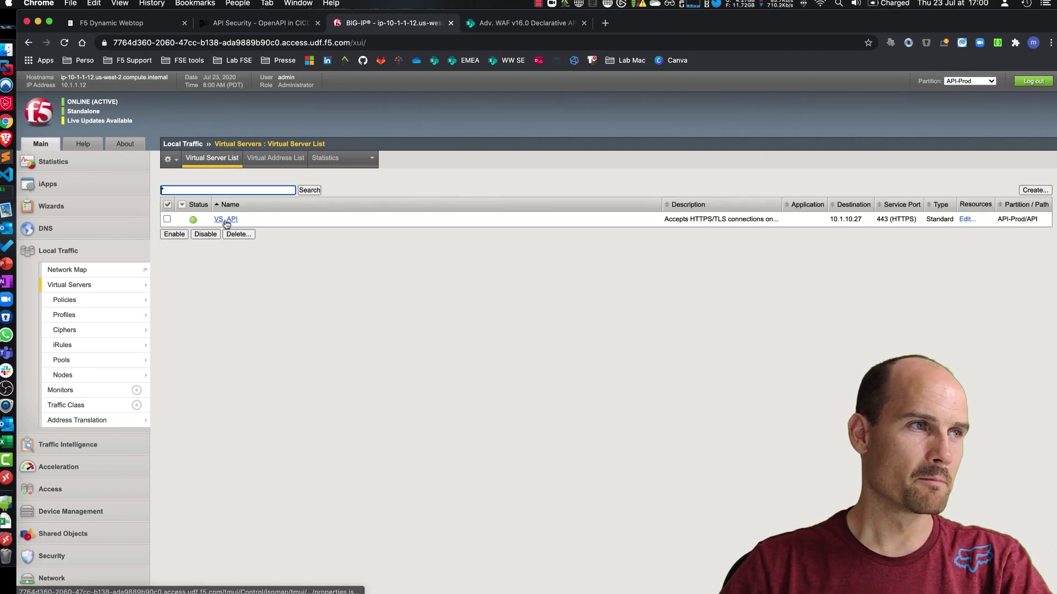
{"action": "left_click", "coordinate": [226, 220]}
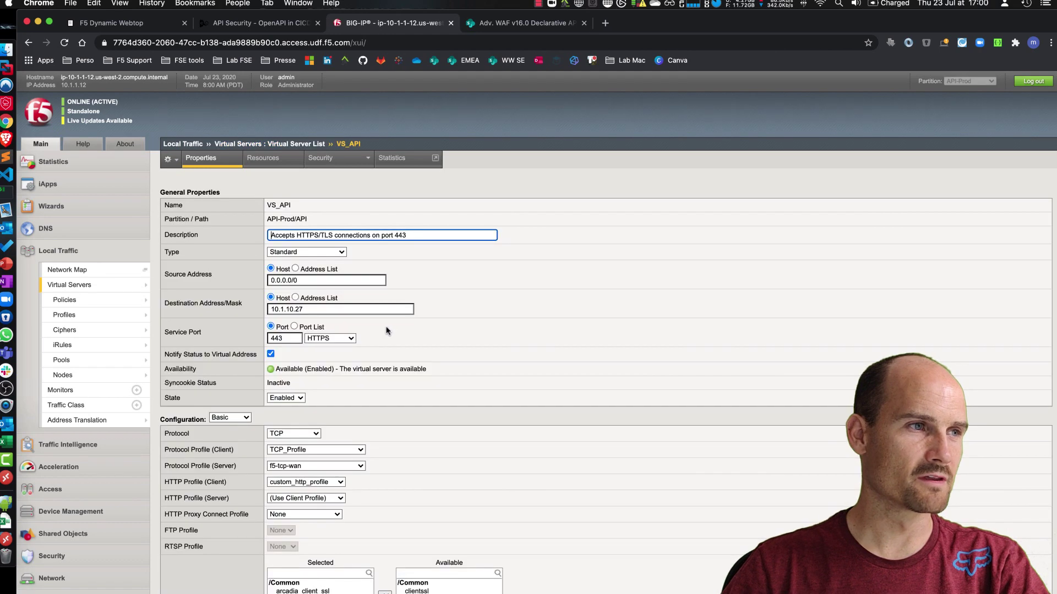
{"action": "mouse_move", "coordinate": [320, 158]}
{"action": "left_click", "coordinate": [327, 173]}
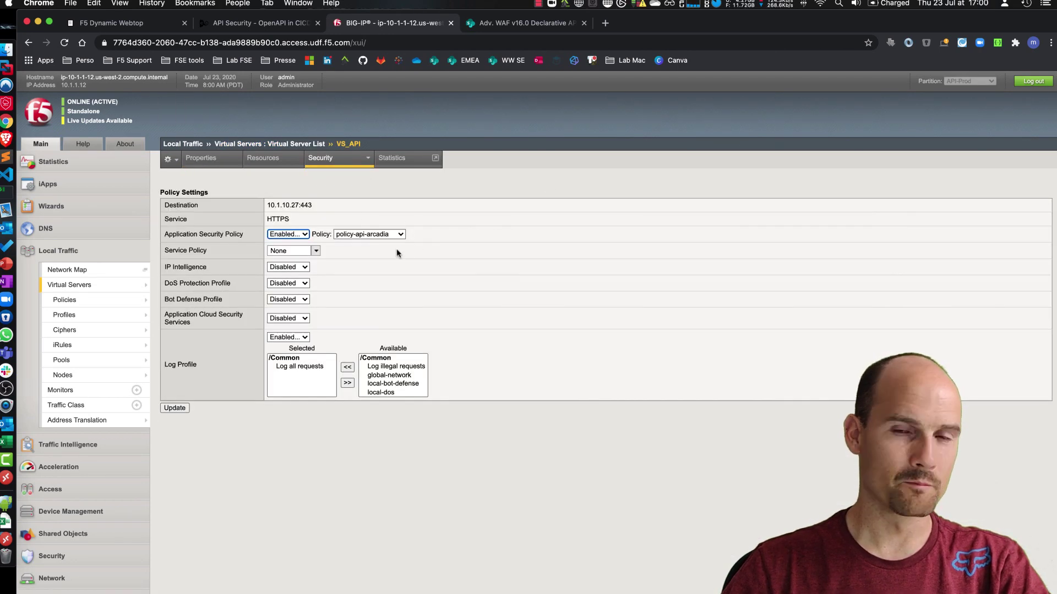
- Check Application Security's Traffic Learning page, then open policy-api-arcadia from the Security Policies list
{"action": "left_click", "coordinate": [87, 557]}
{"action": "mouse_move", "coordinate": [186, 328]}
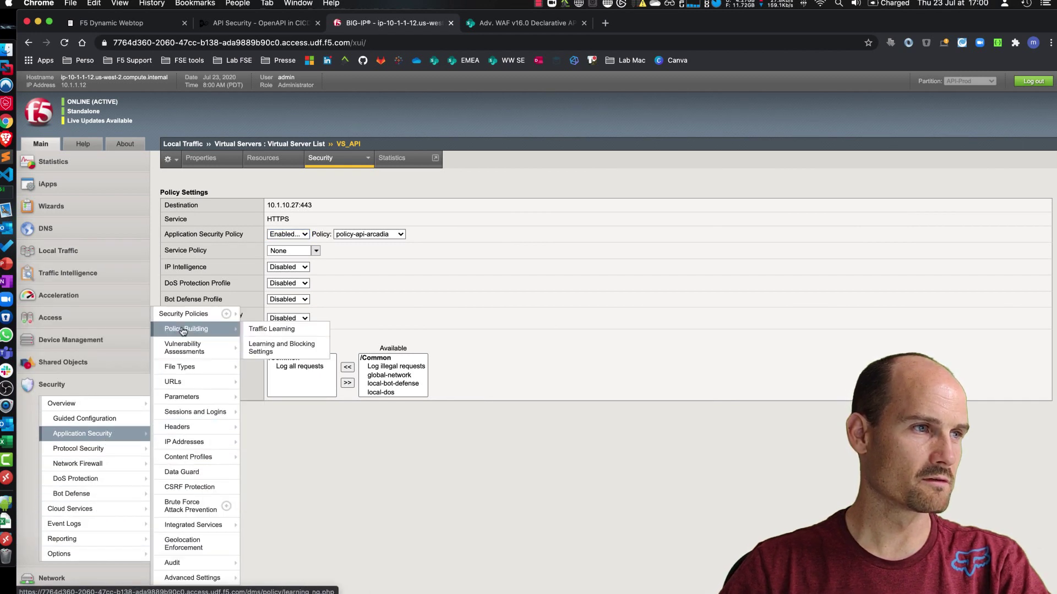
{"action": "left_click", "coordinate": [183, 331]}
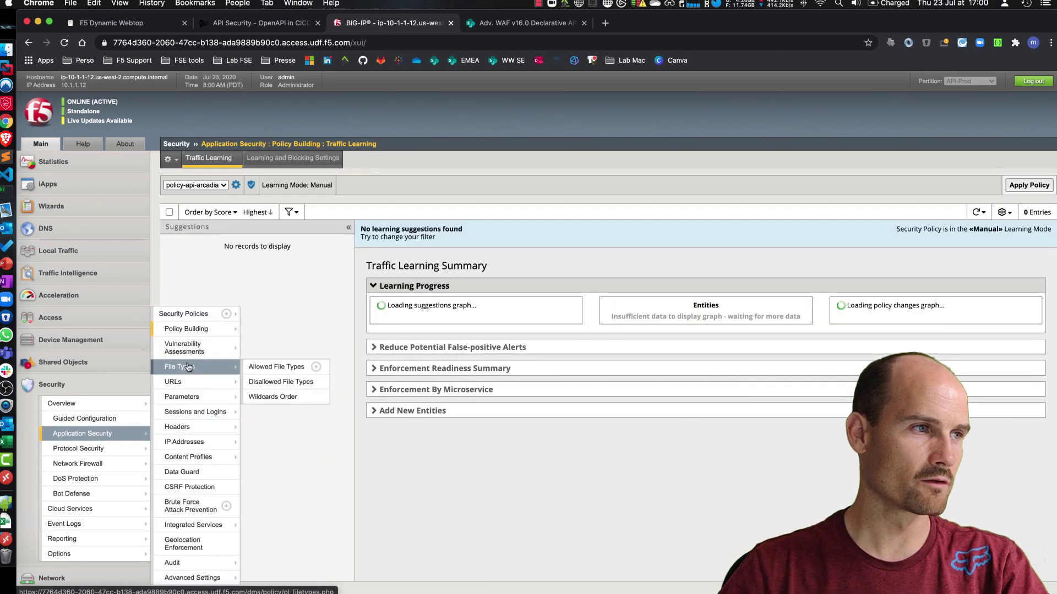
{"action": "left_click", "coordinate": [213, 321]}
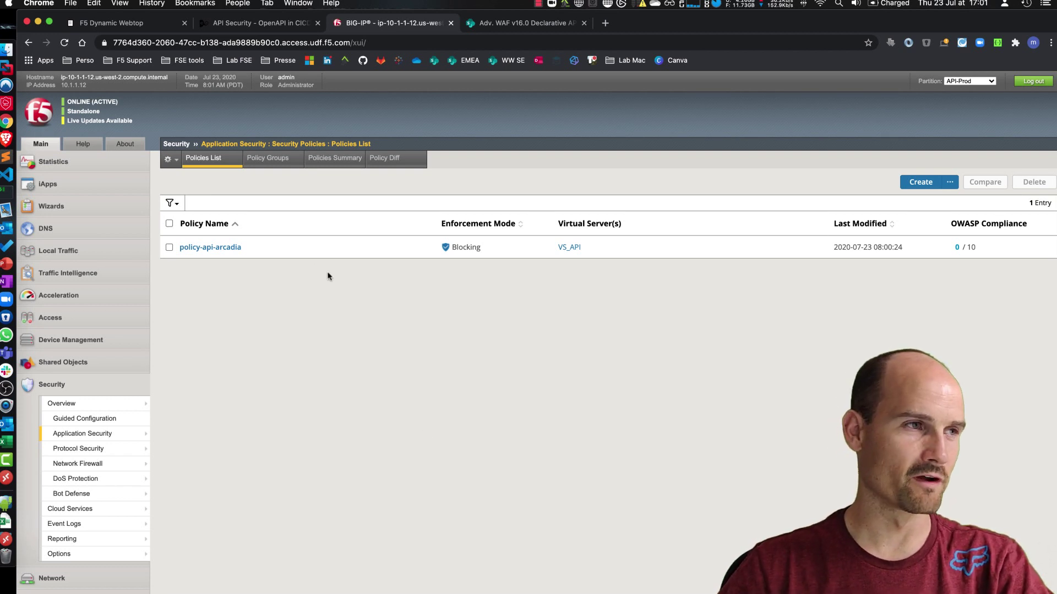
{"action": "left_click", "coordinate": [227, 249]}
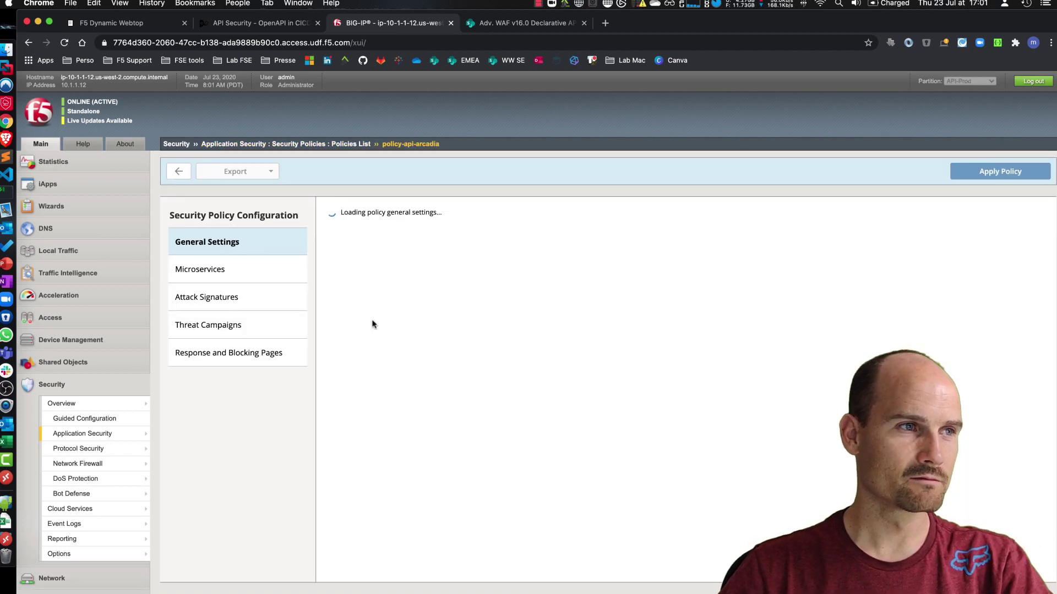